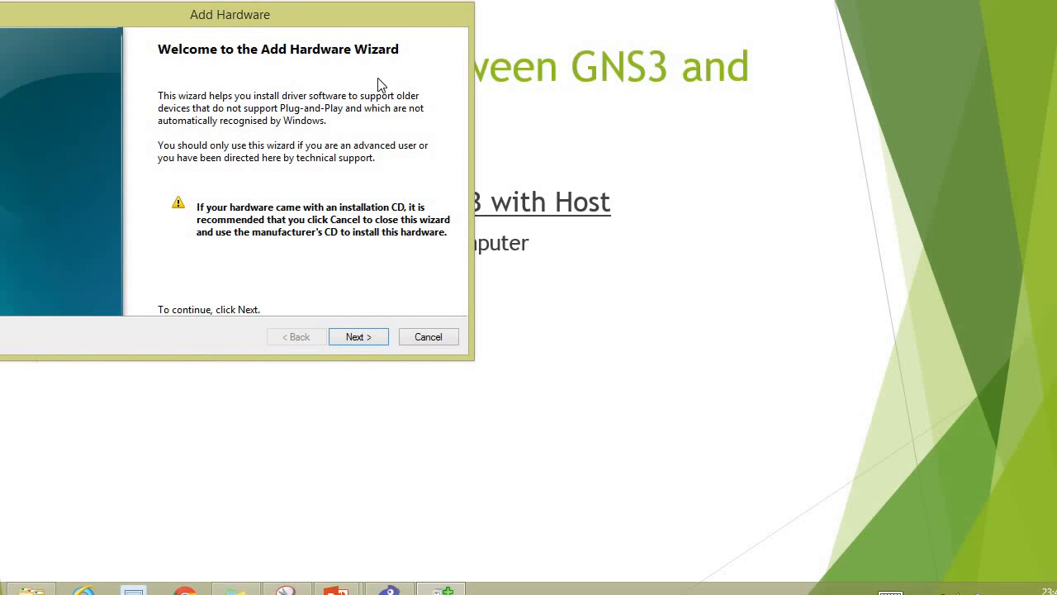
- Choose to install hardware manually from a list and pick Network adapters as the hardware type
click(359, 337)
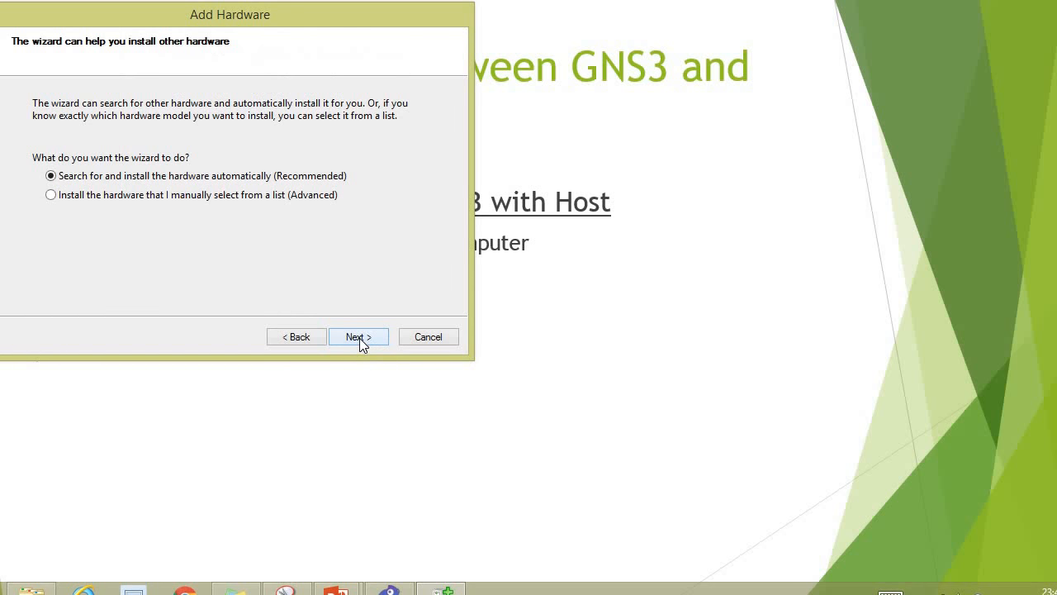
click(234, 199)
click(340, 337)
click(139, 242)
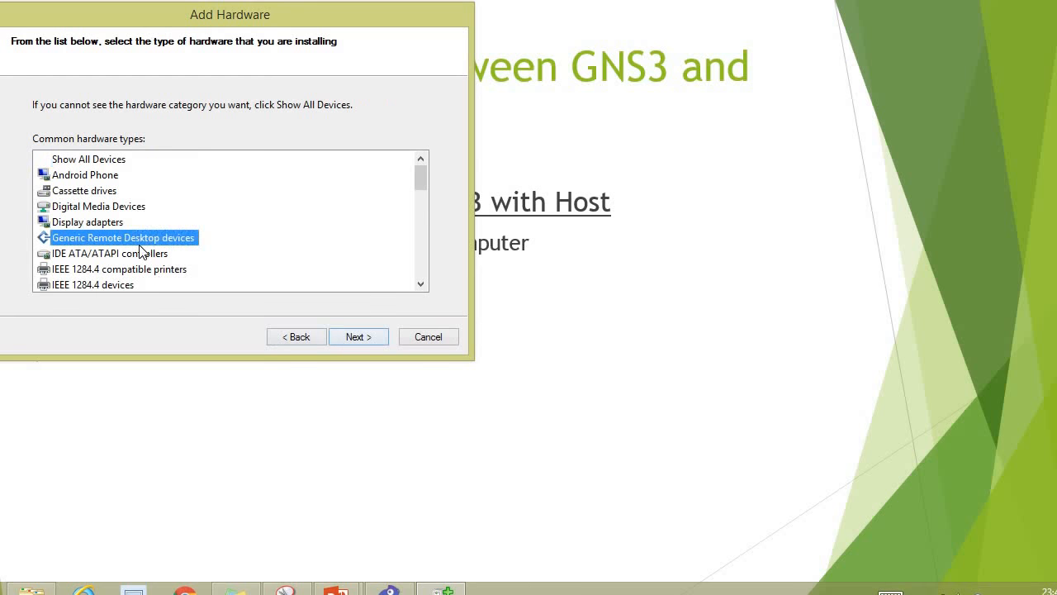
scroll(141, 248, down, 4)
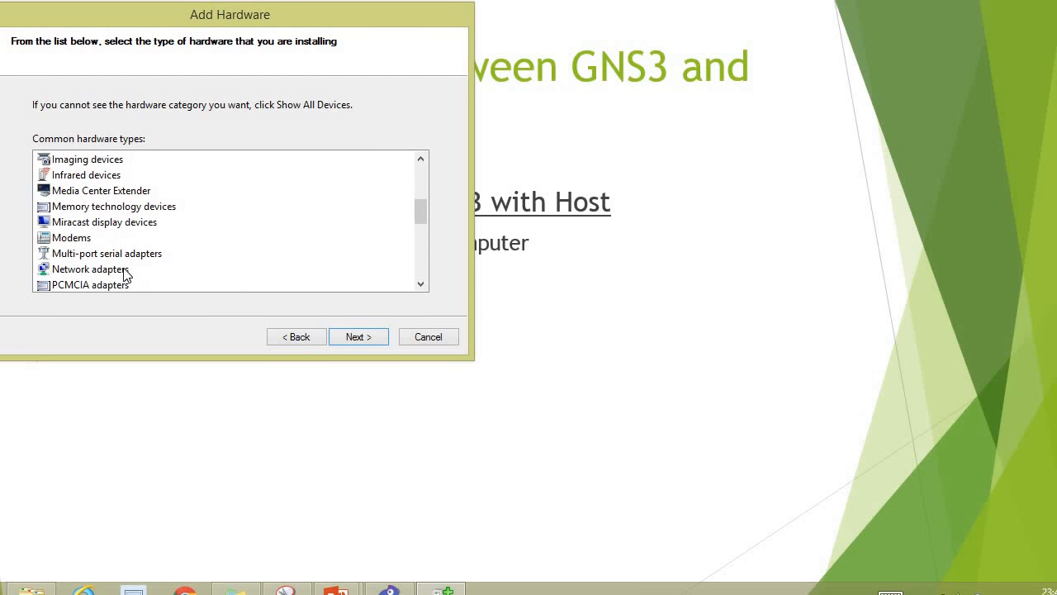
click(125, 269)
click(354, 335)
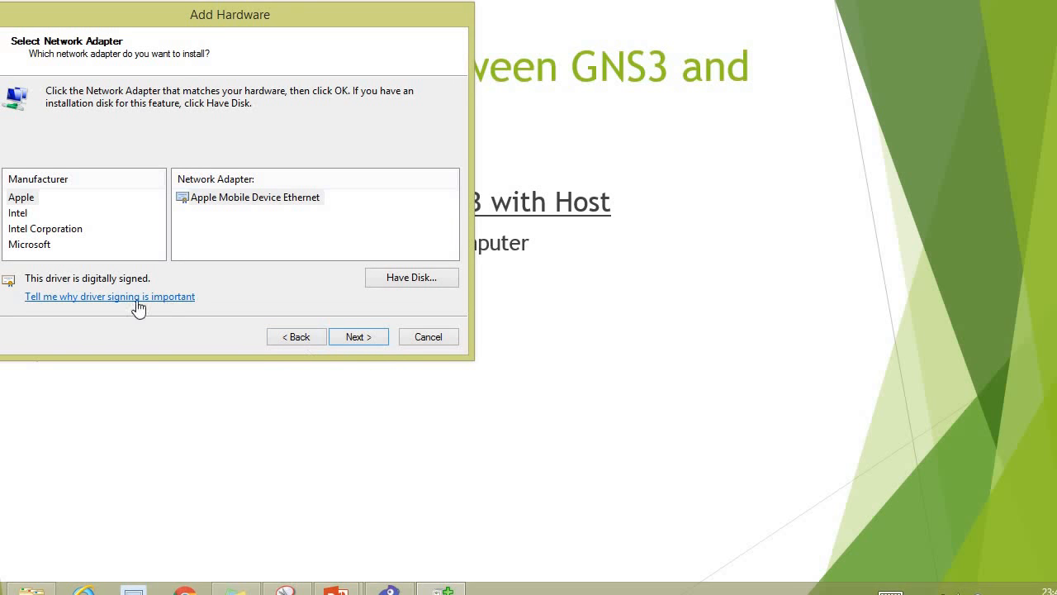
- Select Microsoft as the manufacturer and Microsoft KM-TEST Loopback Adapter as the network adapter
click(39, 245)
click(281, 229)
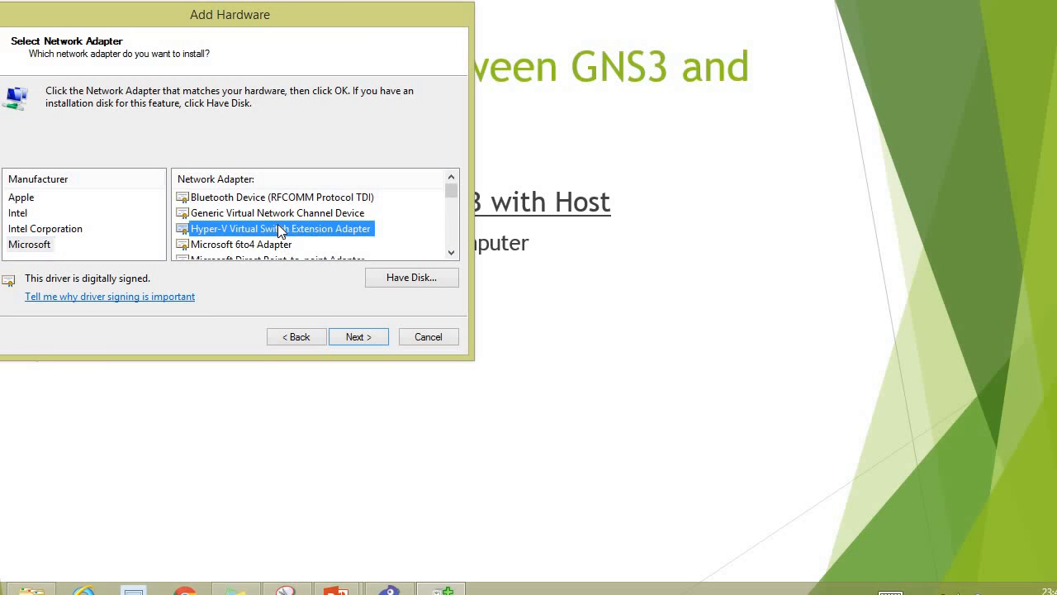
scroll(273, 250, down, 2)
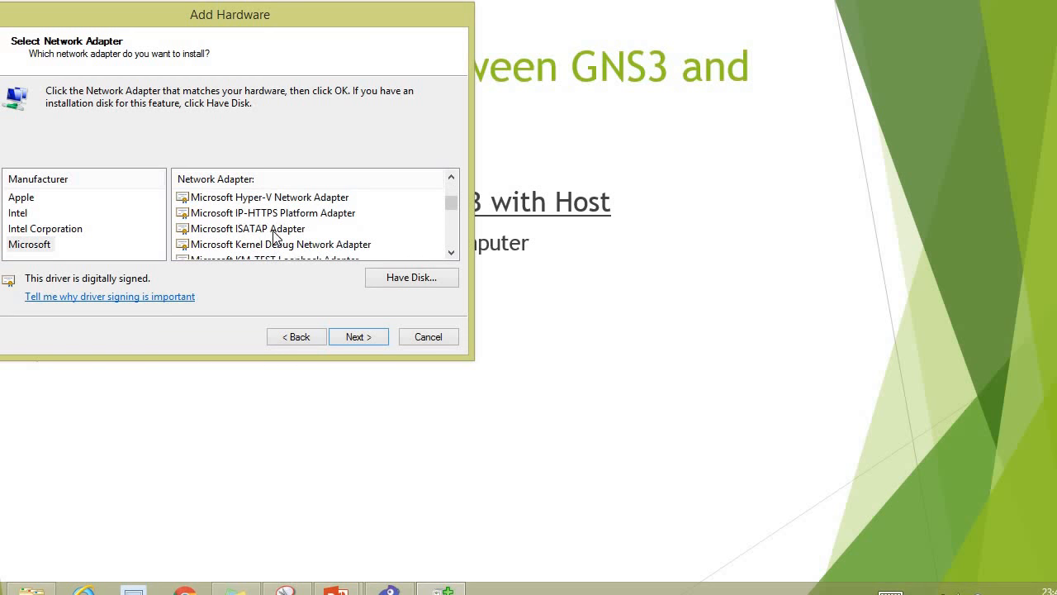
scroll(284, 232, down, 1)
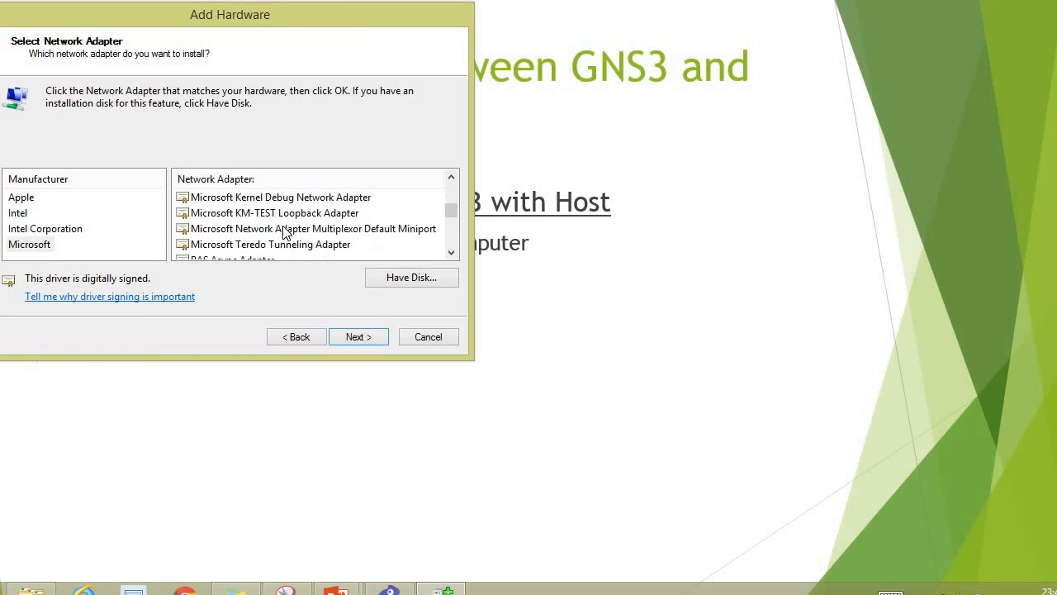
scroll(285, 233, up, 3)
drag(455, 193, 449, 201)
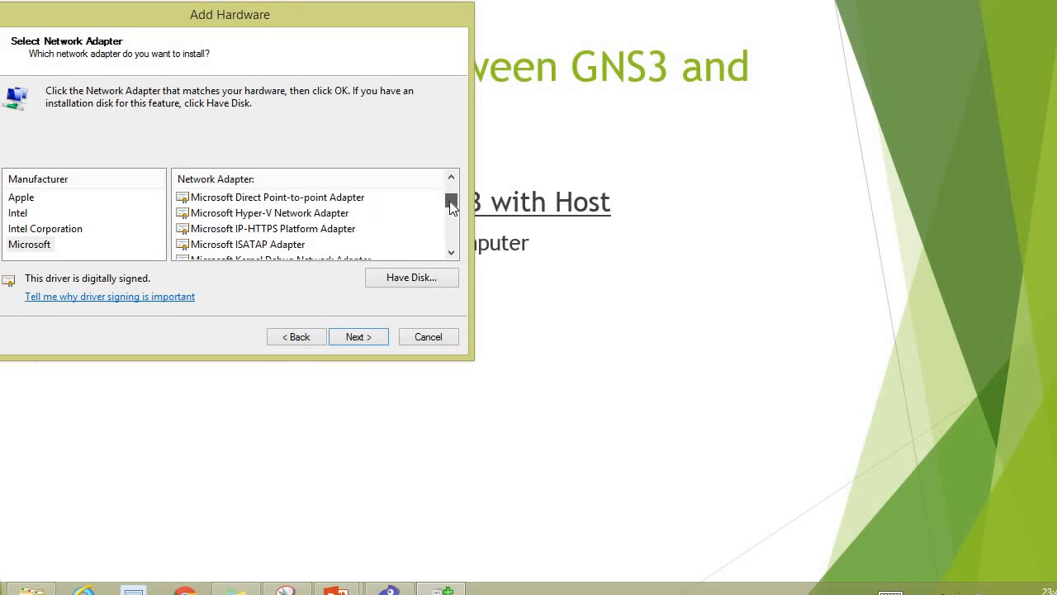
click(451, 252)
click(451, 252)
click(452, 252)
click(347, 229)
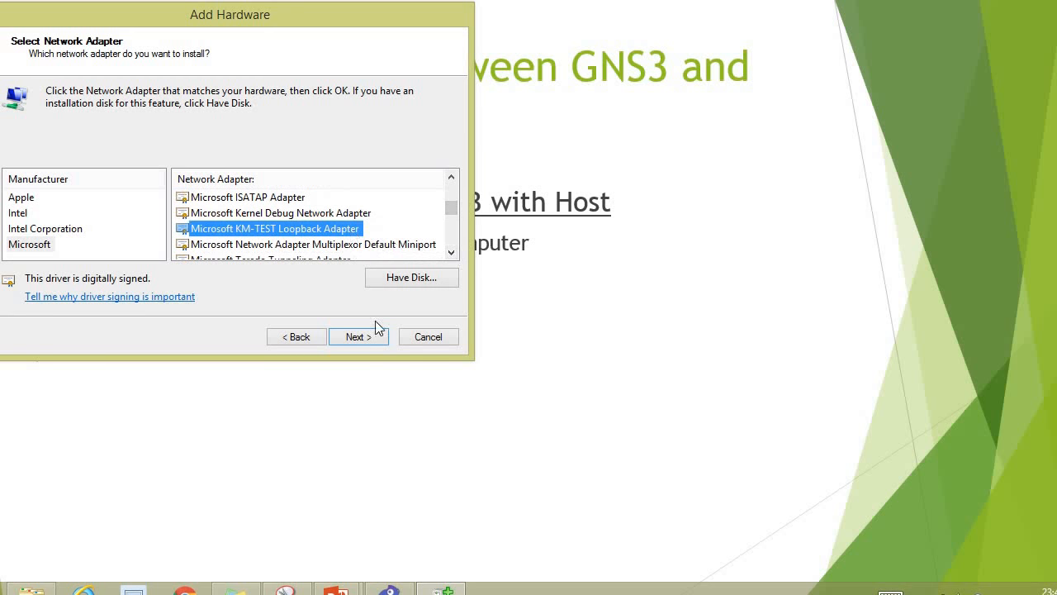
- Install the selected loopback adapter and finish the Add Hardware wizard
click(370, 336)
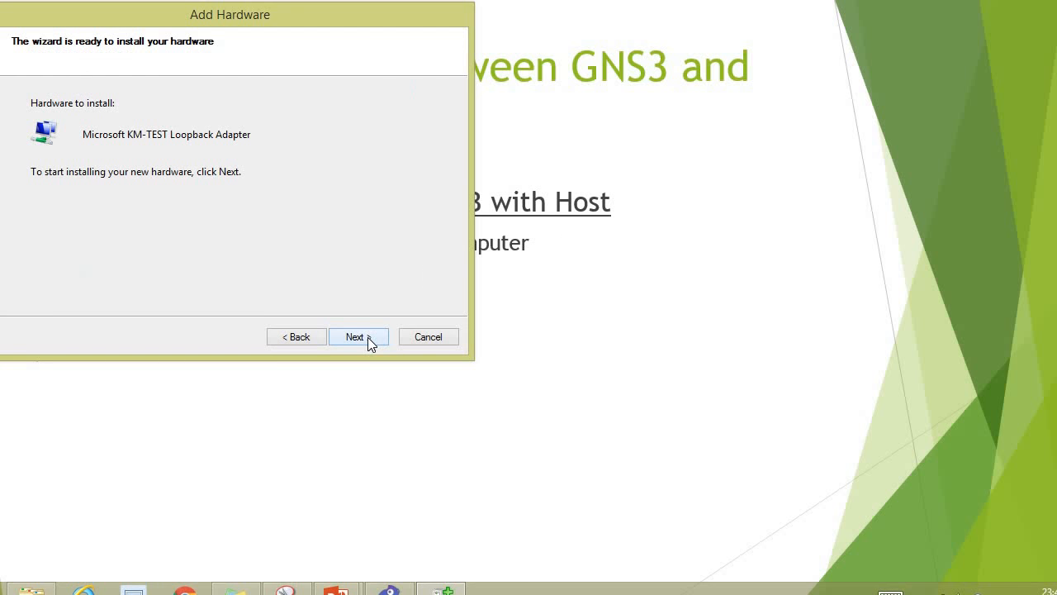
click(367, 337)
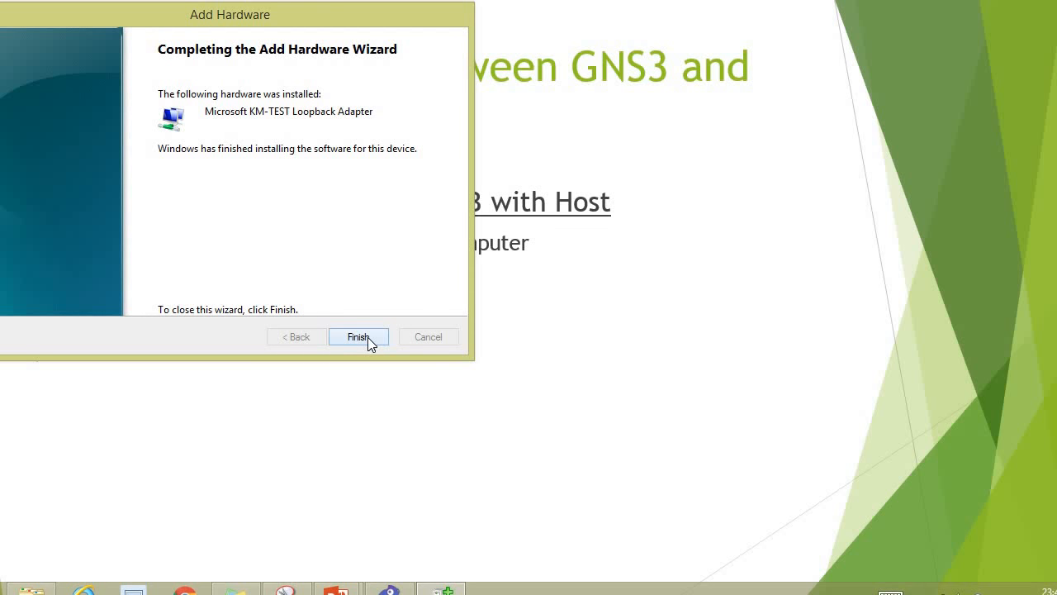
click(359, 336)
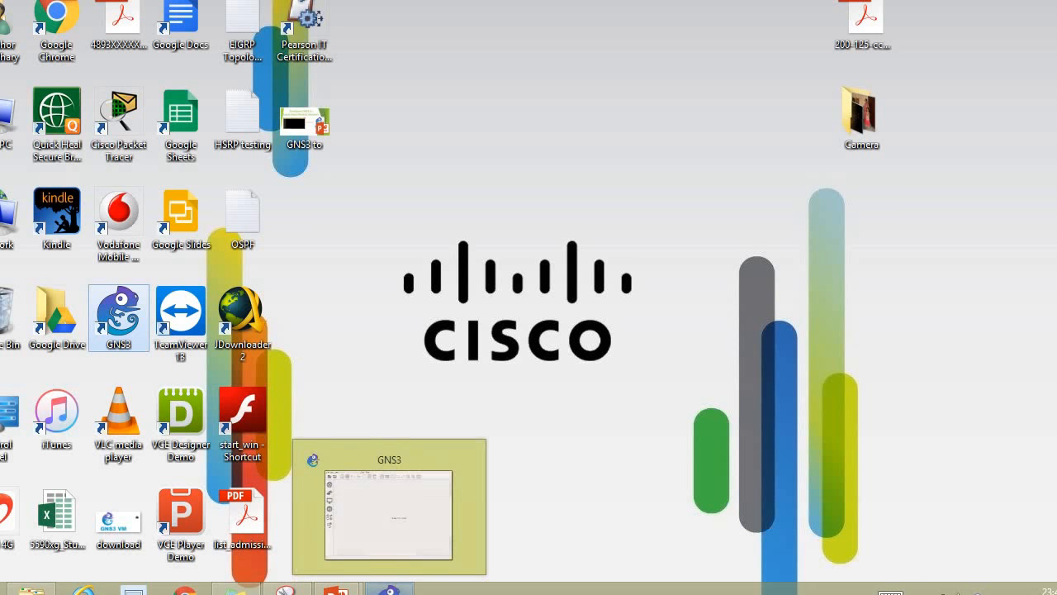
- Switch to GNS3 and create a new project named Physicconnection
click(389, 590)
double_click(440, 258)
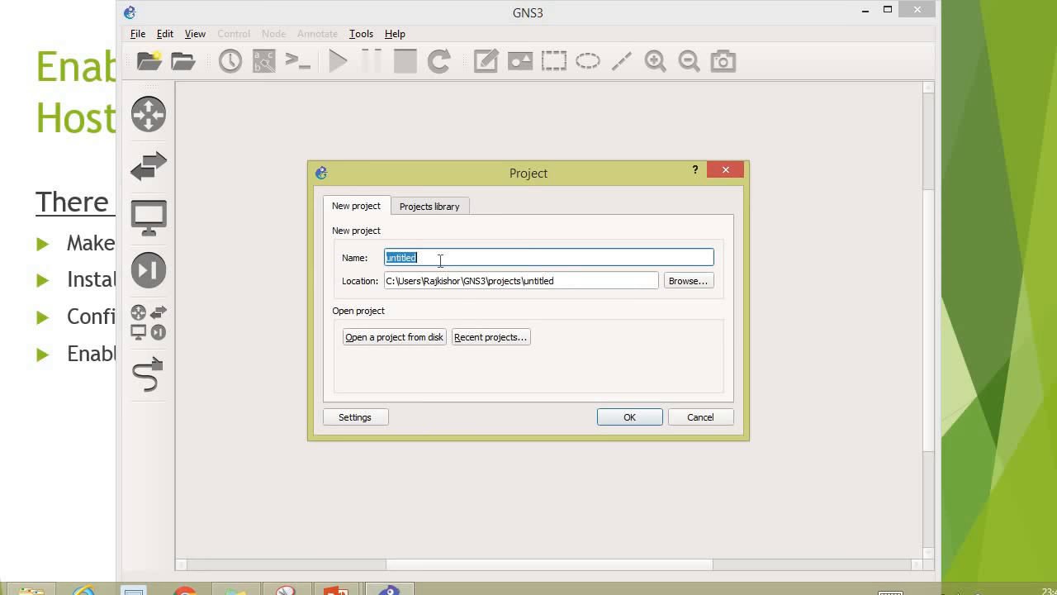
text(Physicconnection)
key(Return)
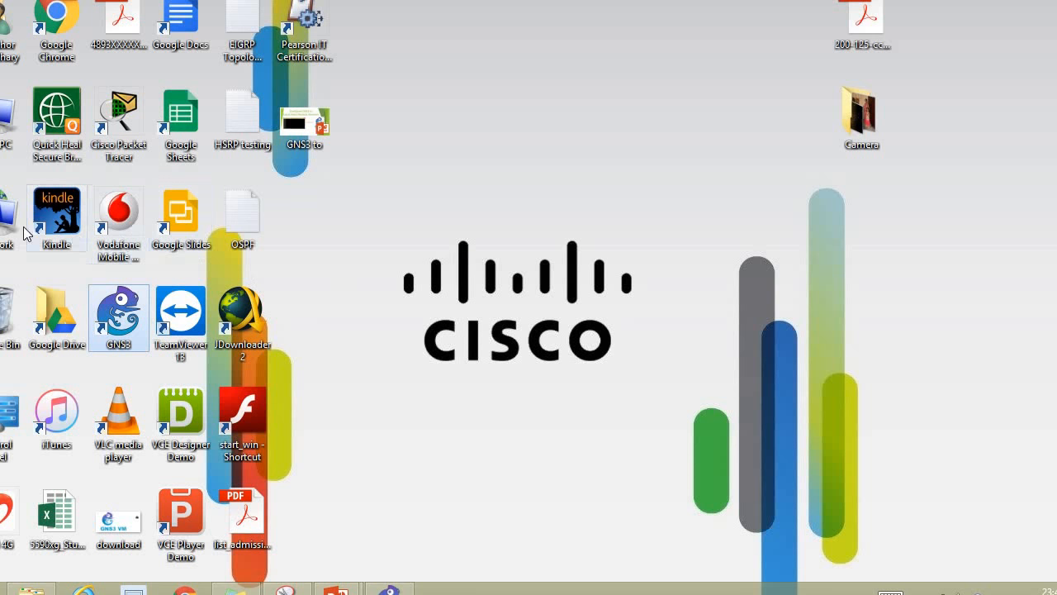
- Open the computer's network properties from the desktop and display its adapter settings
right_click(14, 221)
click(50, 356)
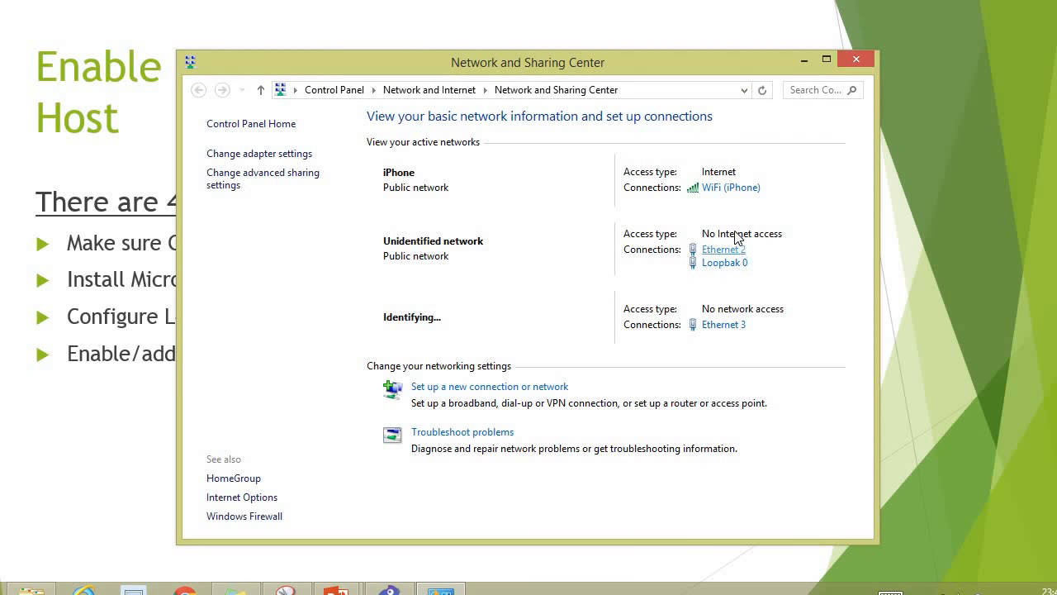
click(295, 157)
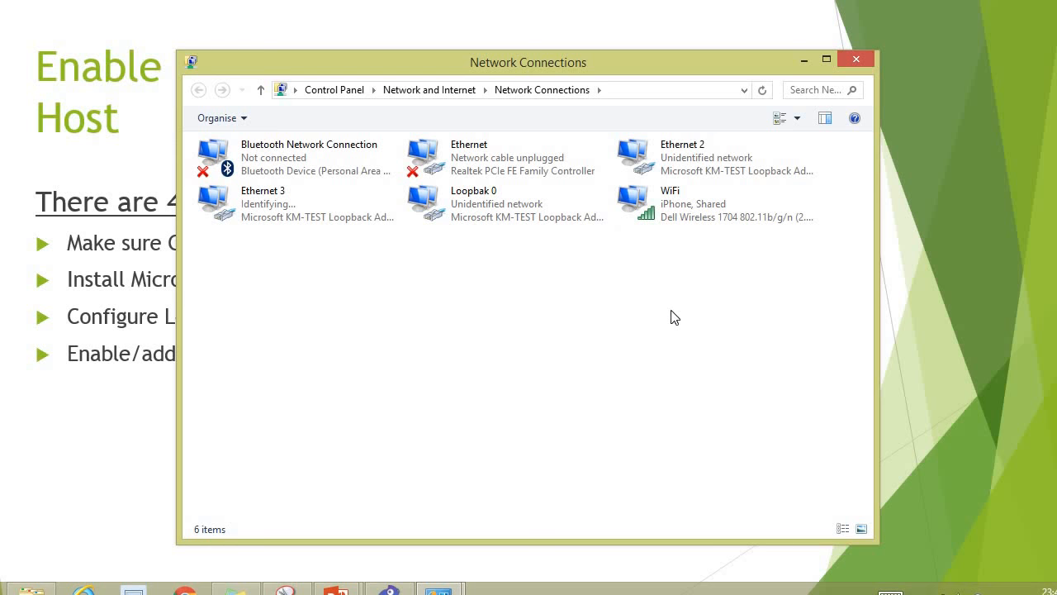
- Examine the listed network connections, including the Ethernet, WiFi and KM-TEST loopback adapters
click(260, 175)
click(514, 175)
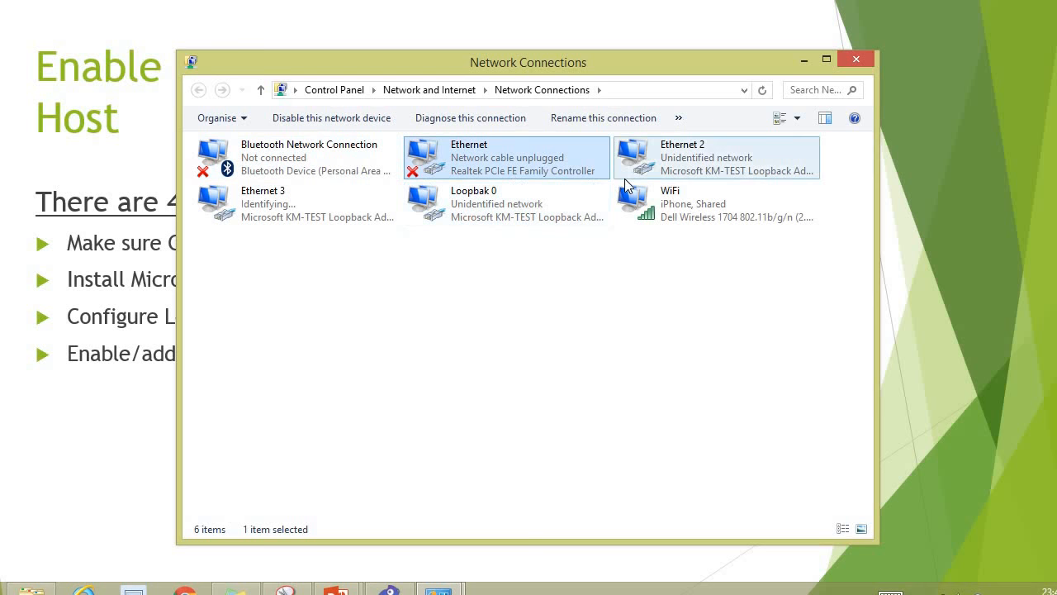
click(704, 174)
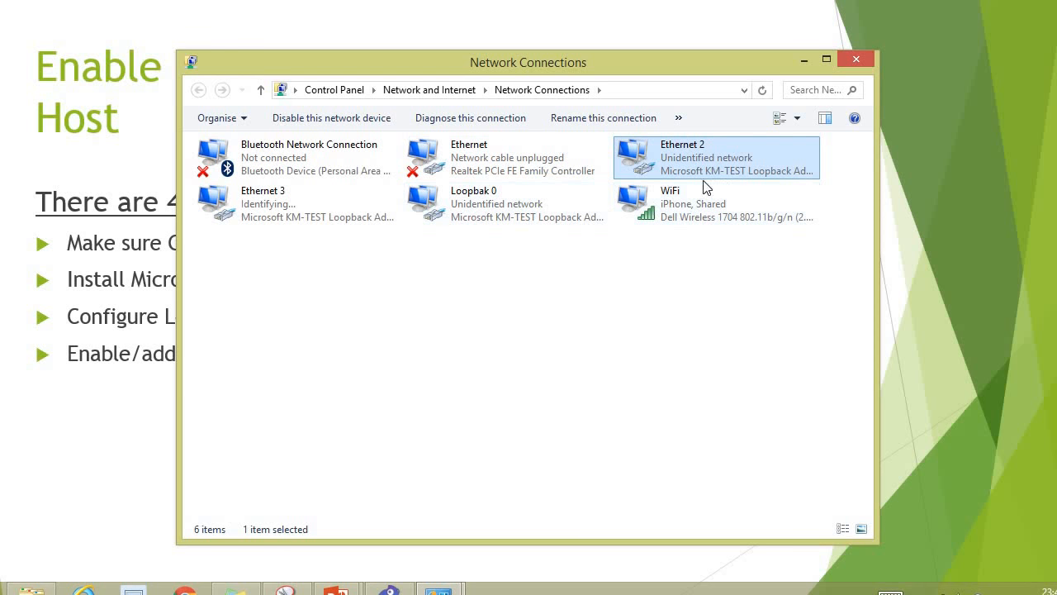
click(349, 223)
click(569, 212)
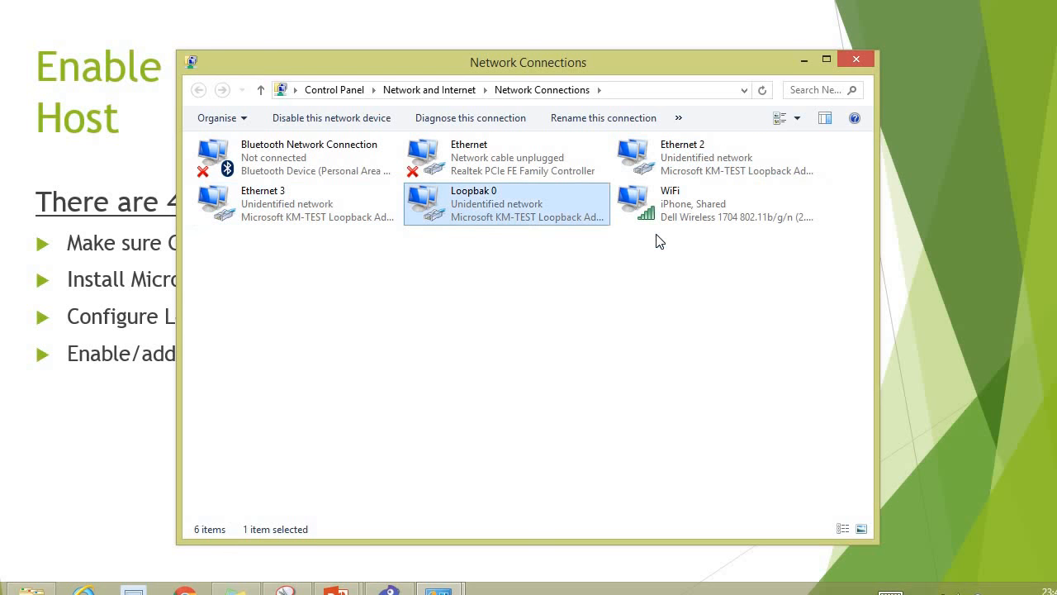
click(709, 211)
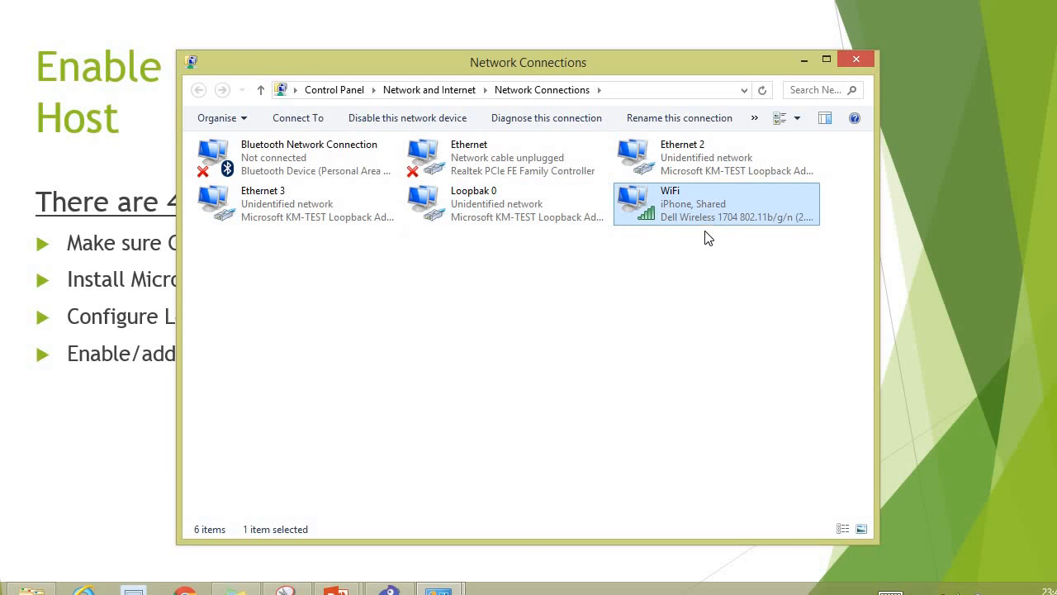
click(562, 210)
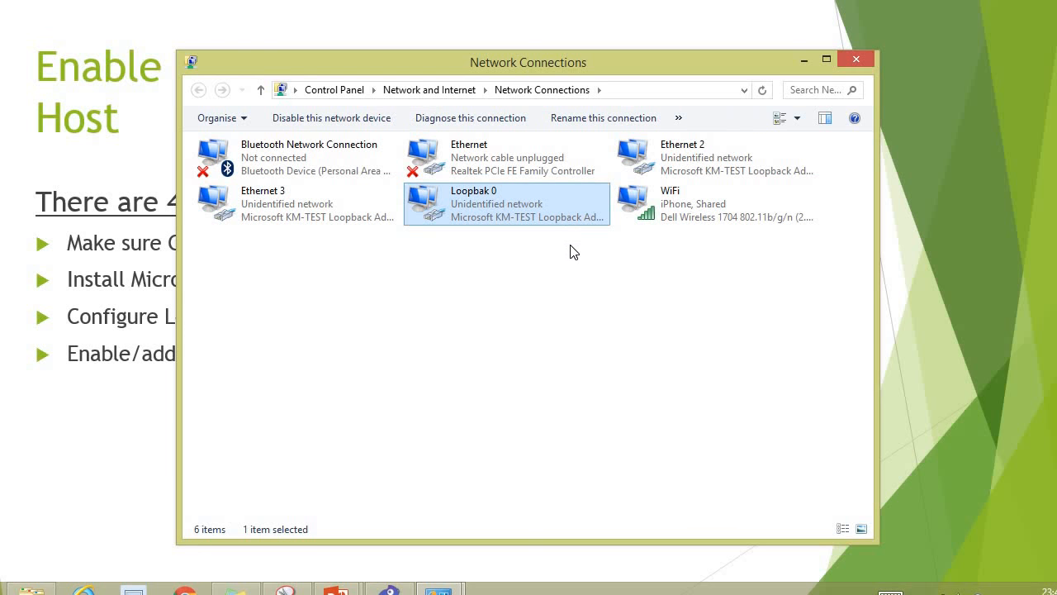
click(324, 225)
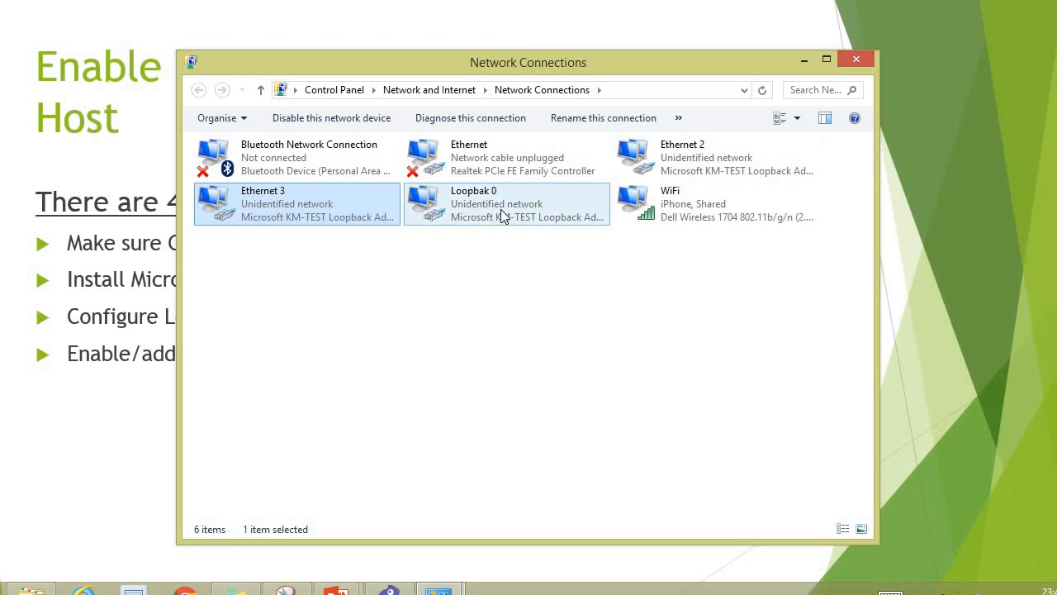
click(476, 212)
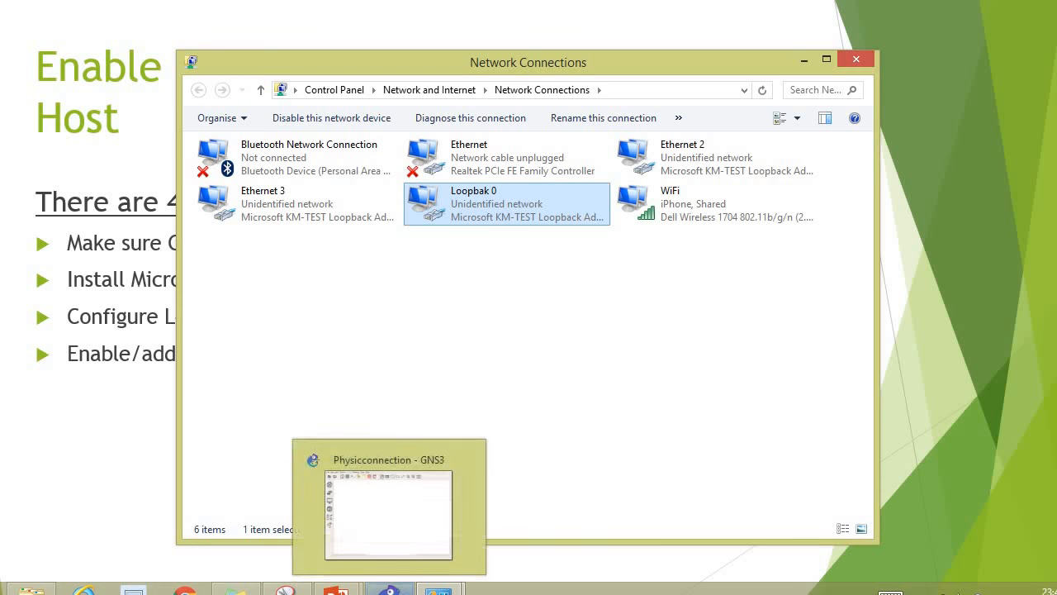
- Switch to the Physicconnection project in GNS3, maximize its window and place a c3600 router in the workspace
click(389, 588)
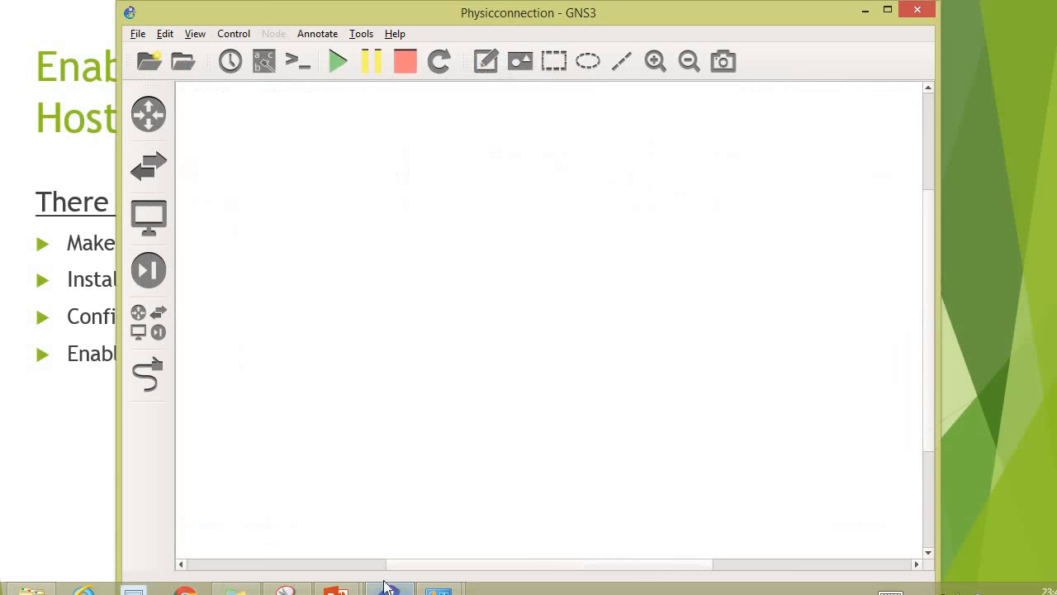
double_click(251, 13)
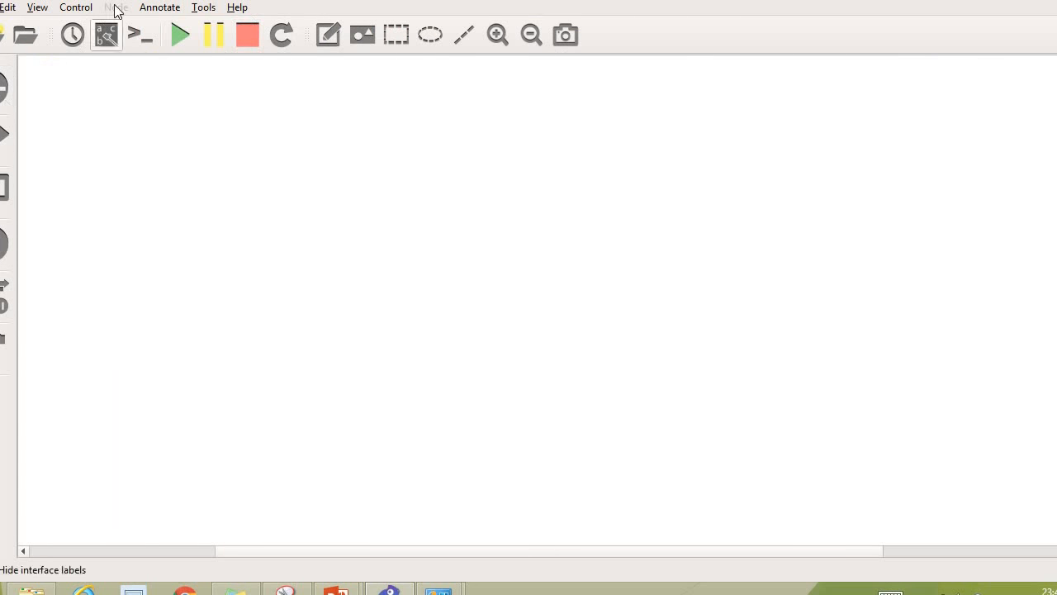
click(4, 87)
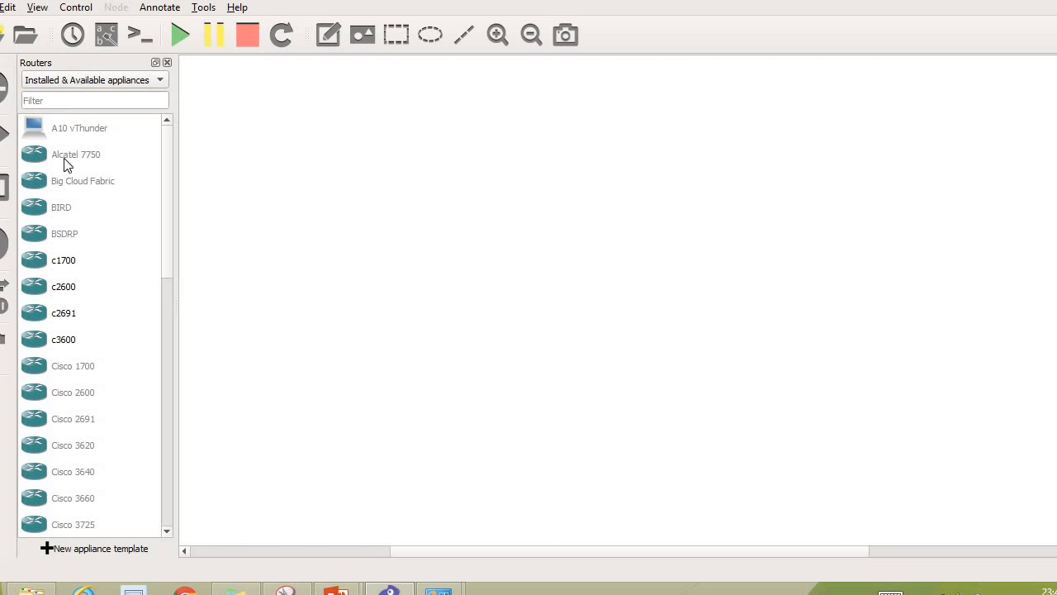
drag(63, 350, 319, 189)
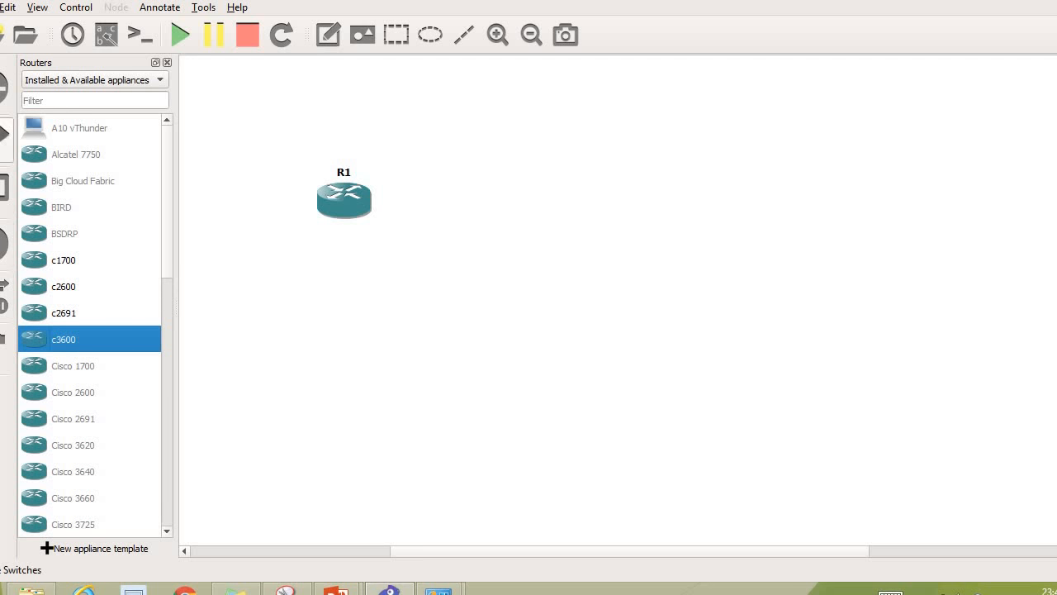
- Add an Ethernet switch and a Cloud node in a row to the right of the router
click(5, 139)
drag(75, 347, 467, 184)
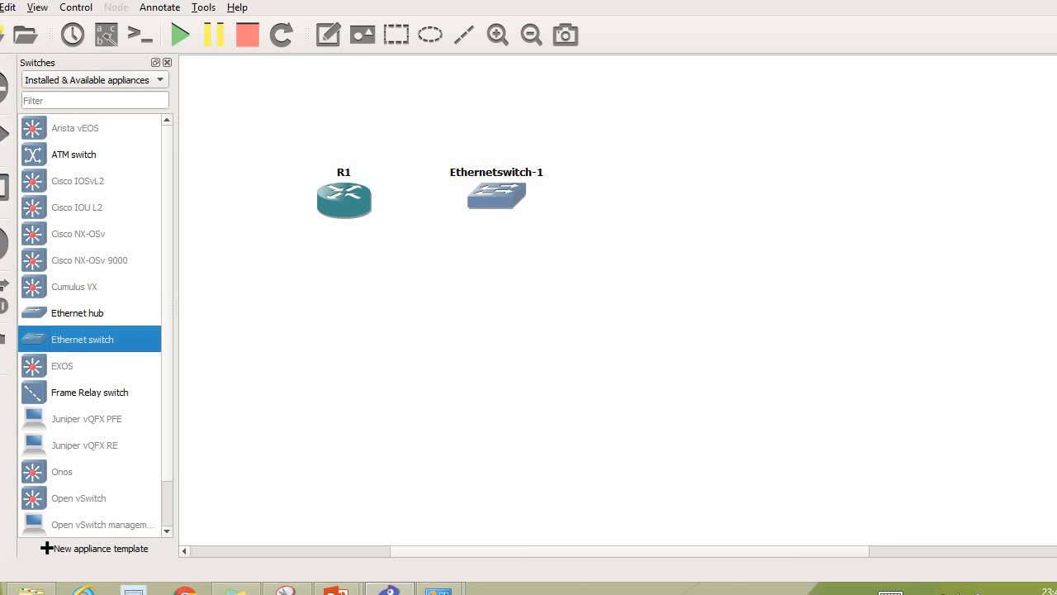
click(7, 189)
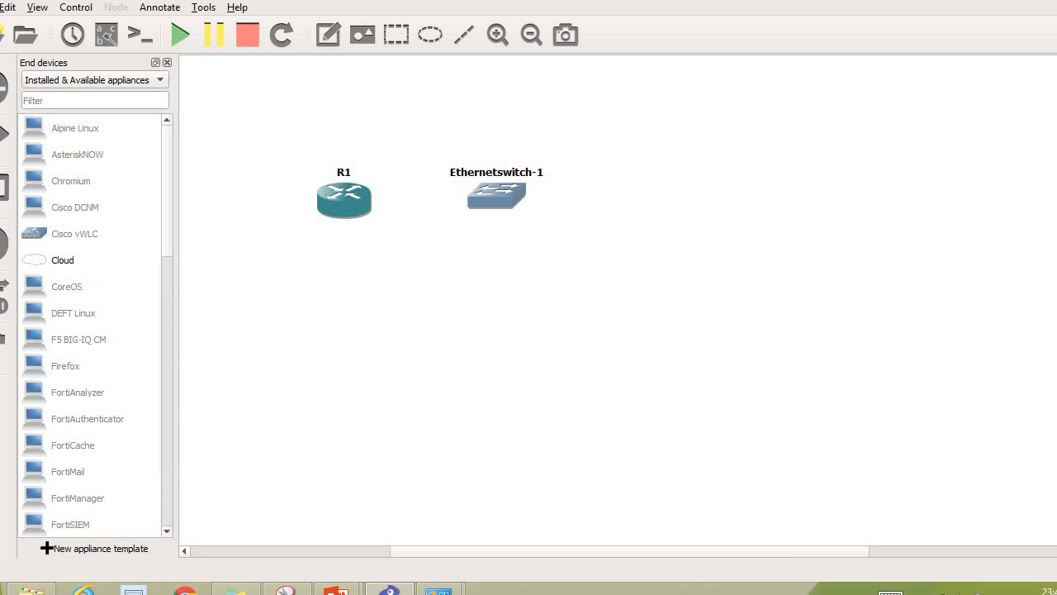
drag(58, 263, 654, 189)
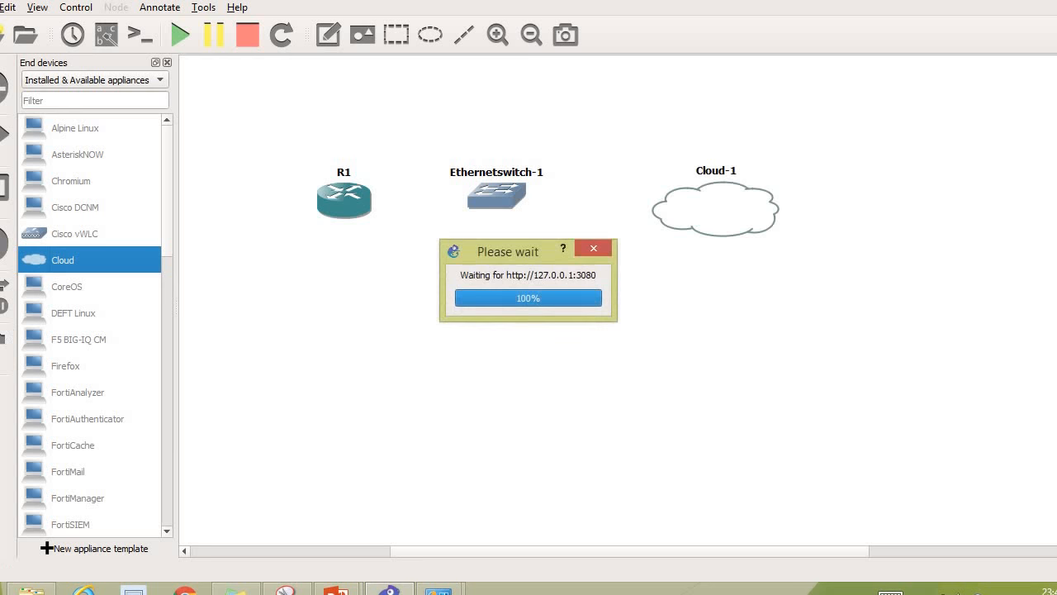
- Assign the NM-1FE-TX adapter to slot 0 of router R1 and apply the configuration
double_click(337, 208)
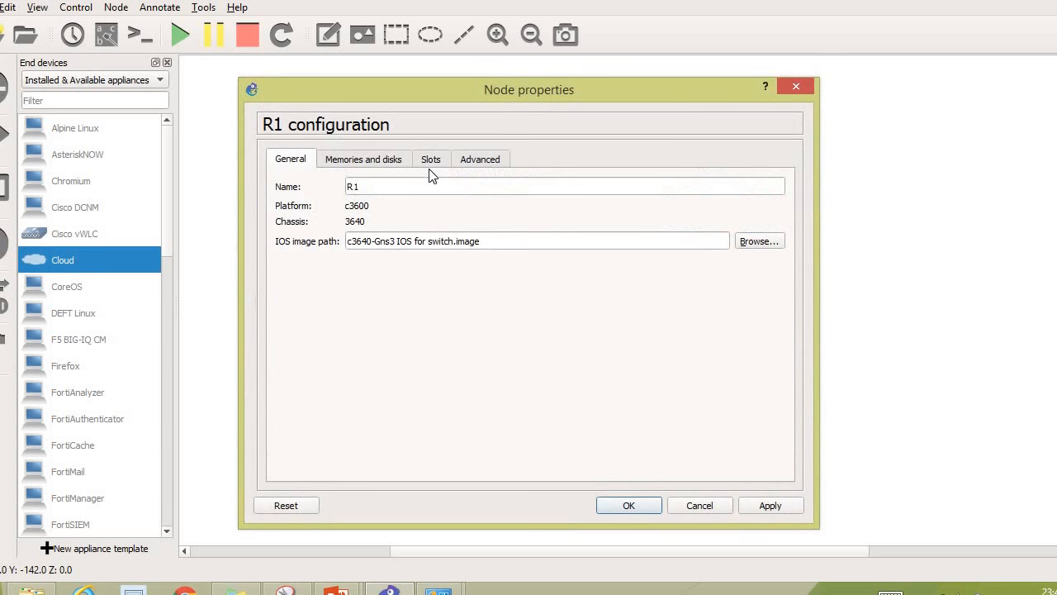
click(431, 160)
click(384, 220)
click(371, 229)
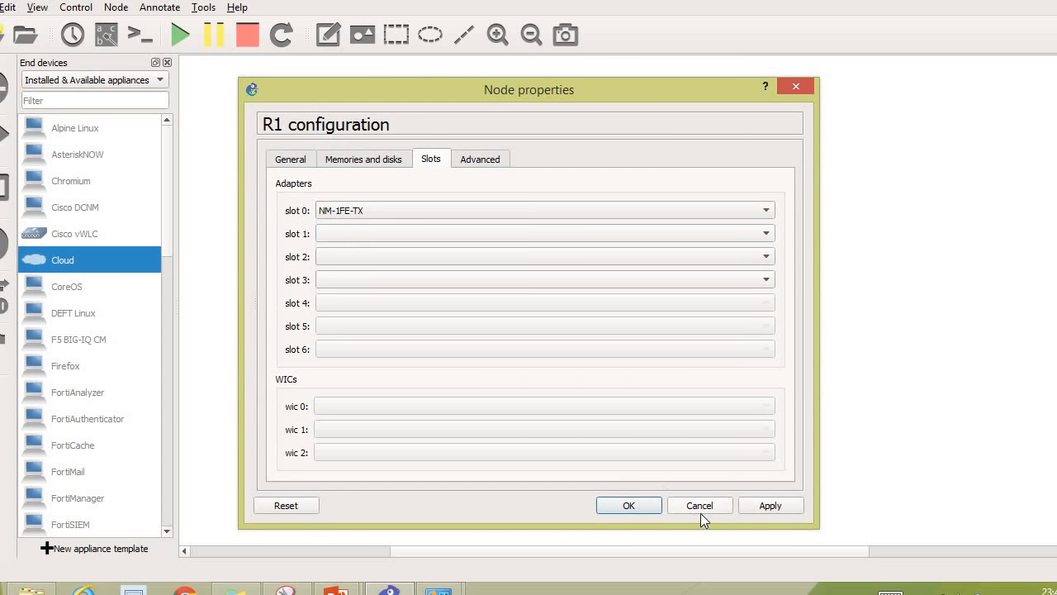
click(767, 504)
click(624, 508)
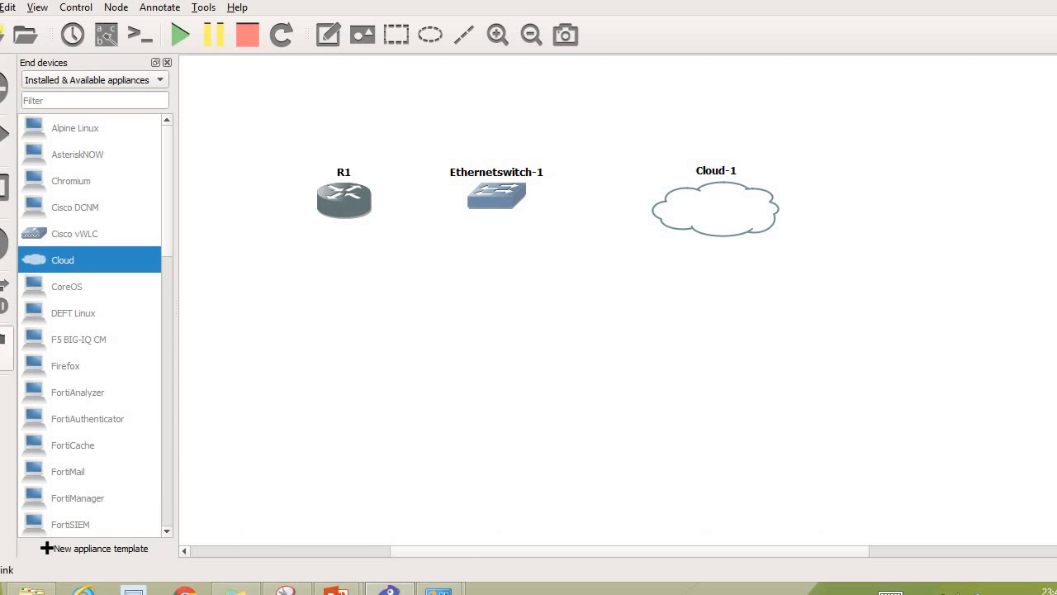
- Link router R1's network interface to port Ethernet0 of Ethernetswitch-1
click(5, 347)
click(348, 204)
click(428, 213)
click(507, 197)
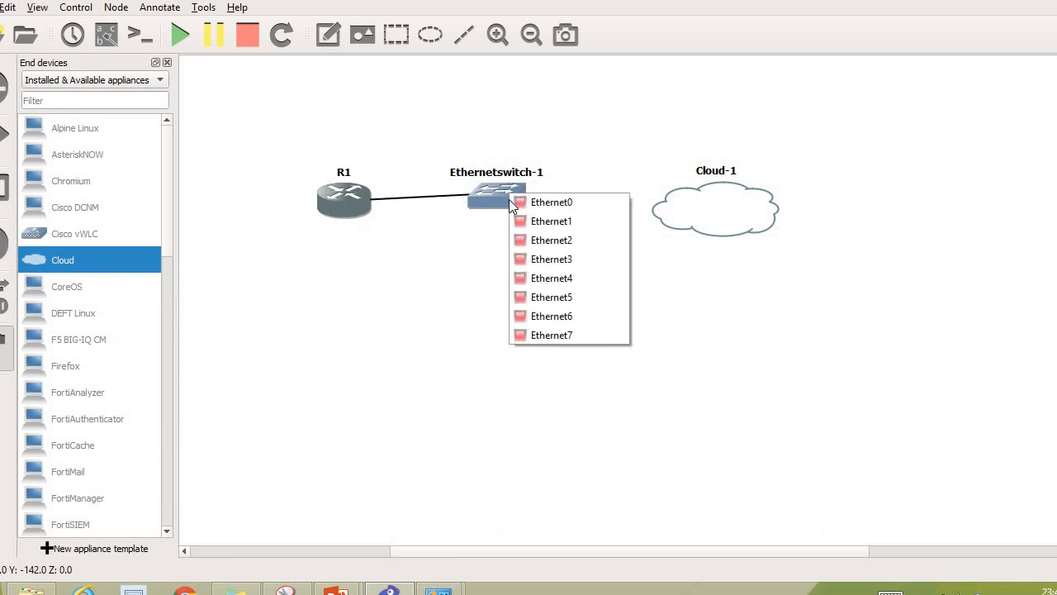
click(552, 201)
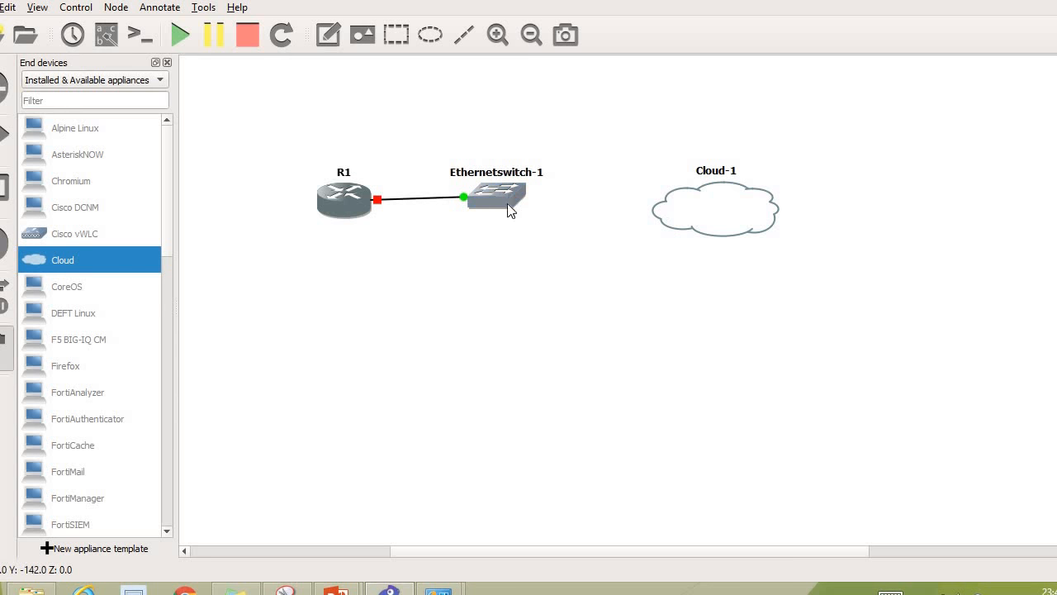
- Configure Cloud-1 to show special Ethernet interfaces and add the Loopbak 0 interface to its list
key(Escape)
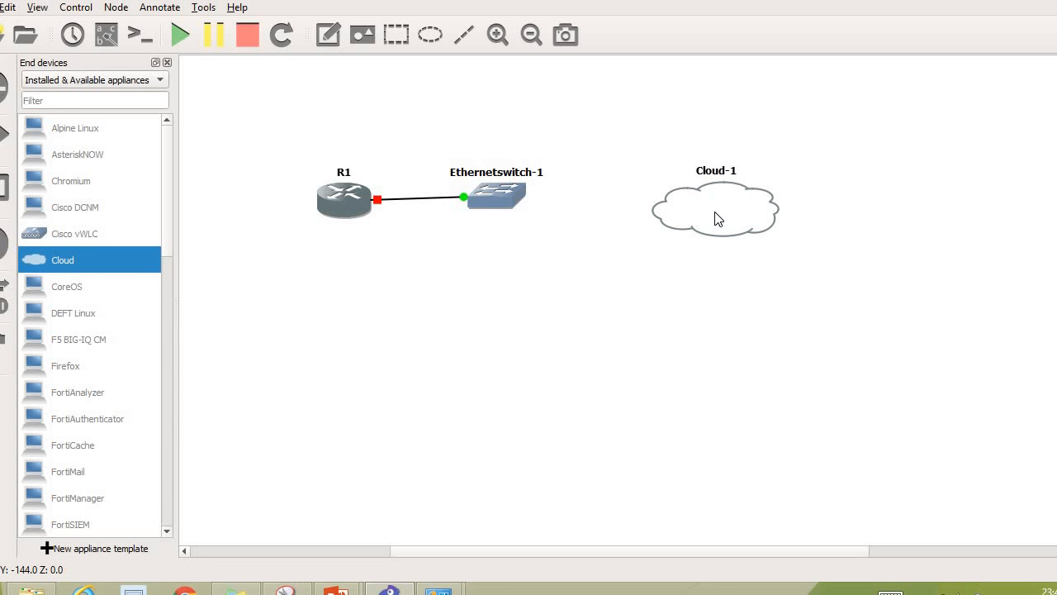
right_click(716, 209)
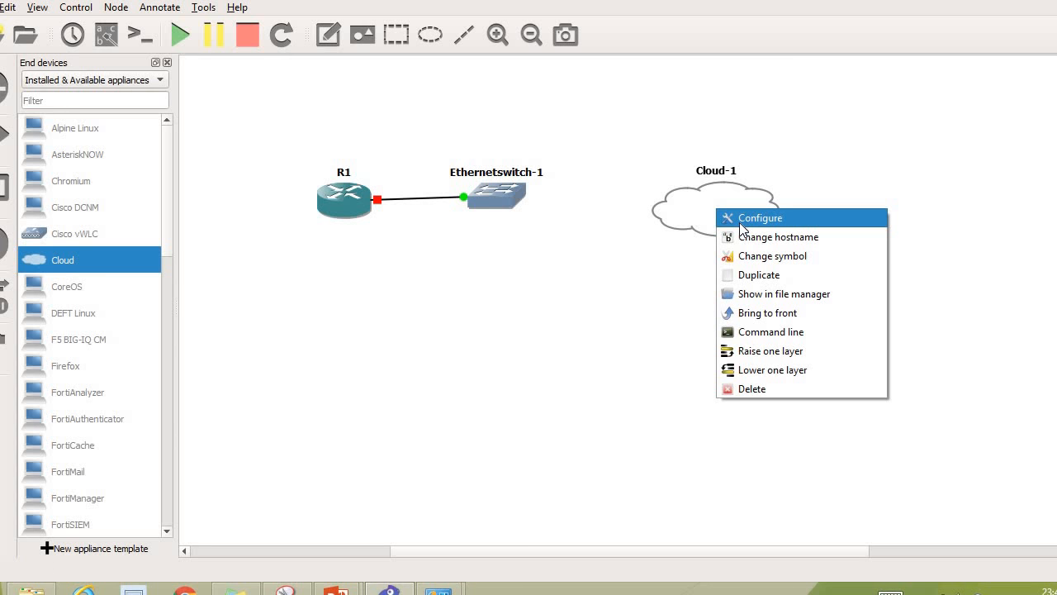
click(741, 224)
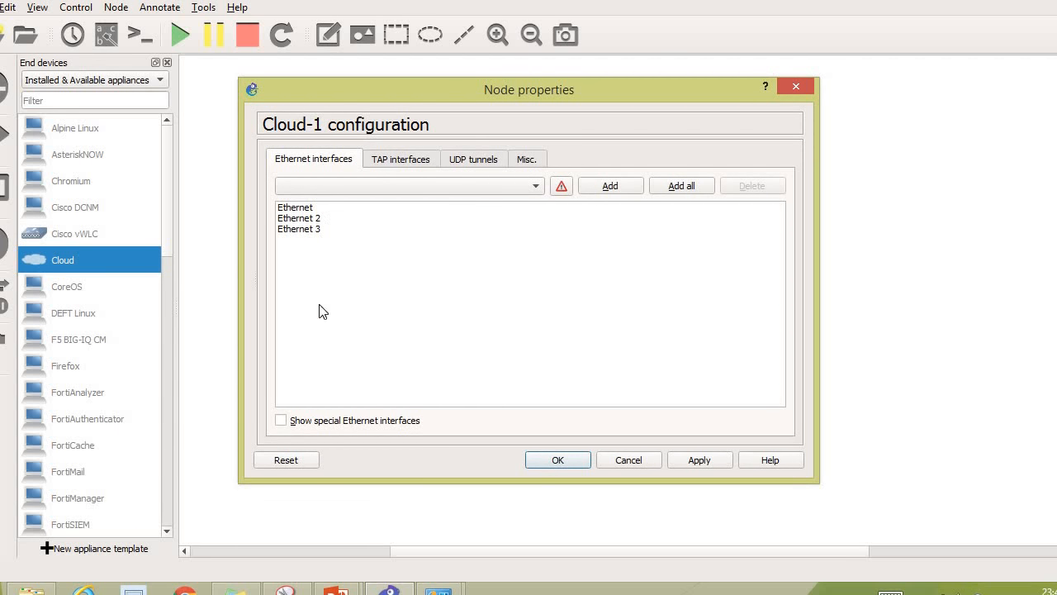
click(344, 426)
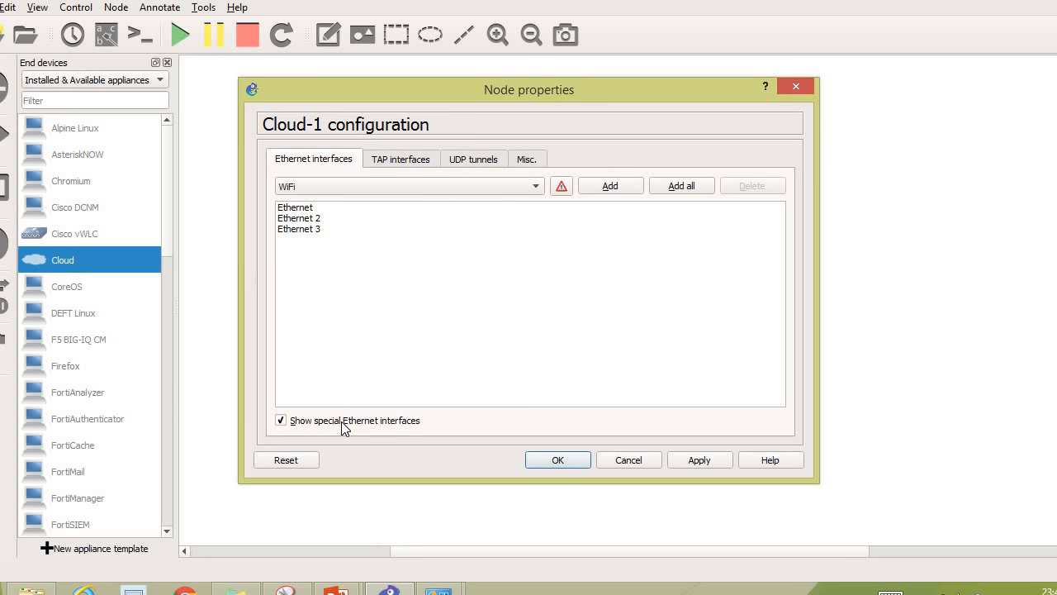
click(439, 185)
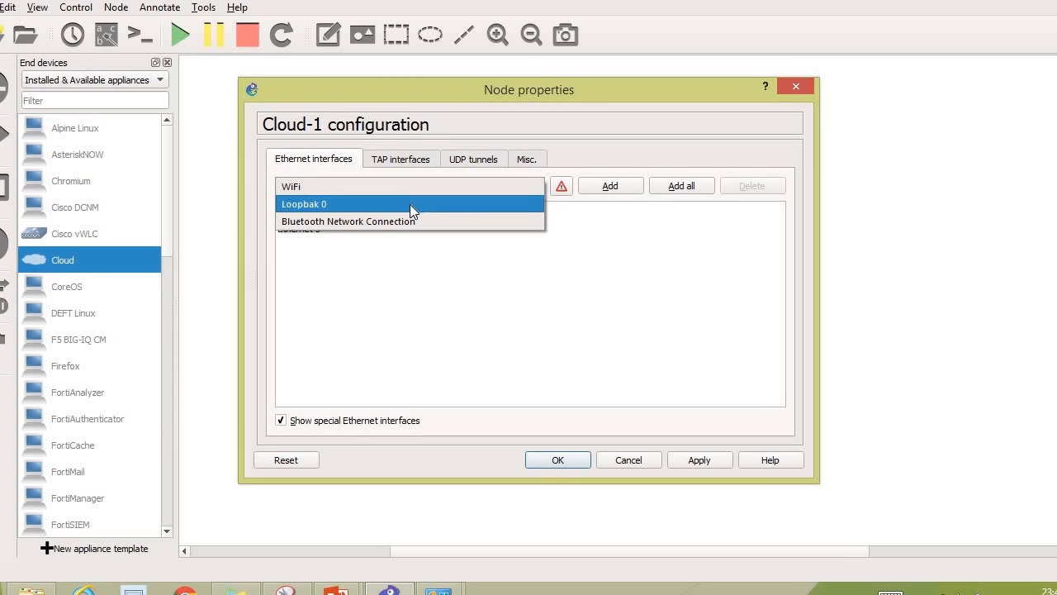
click(410, 203)
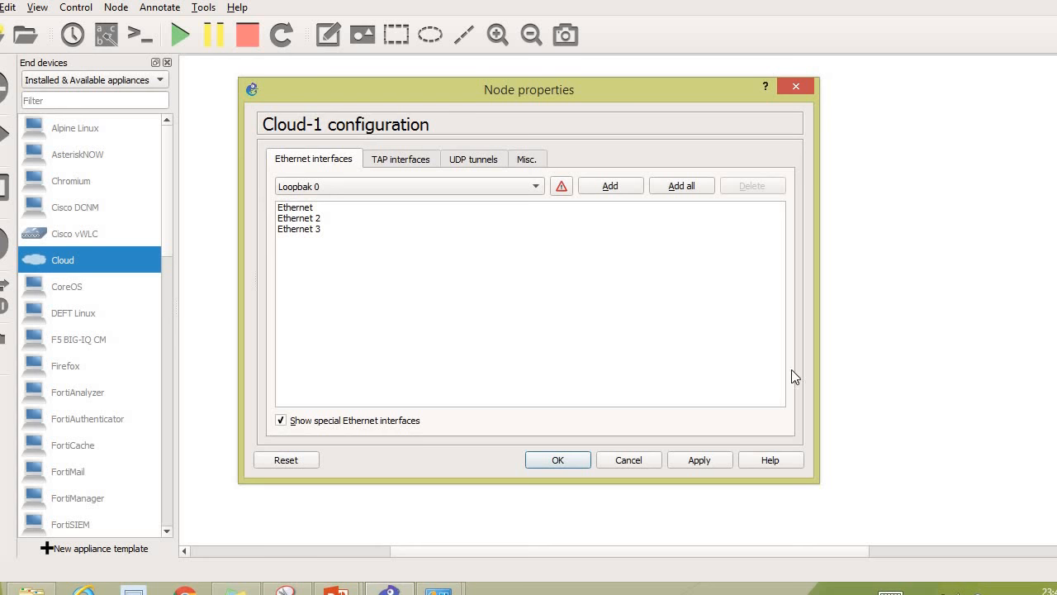
click(624, 190)
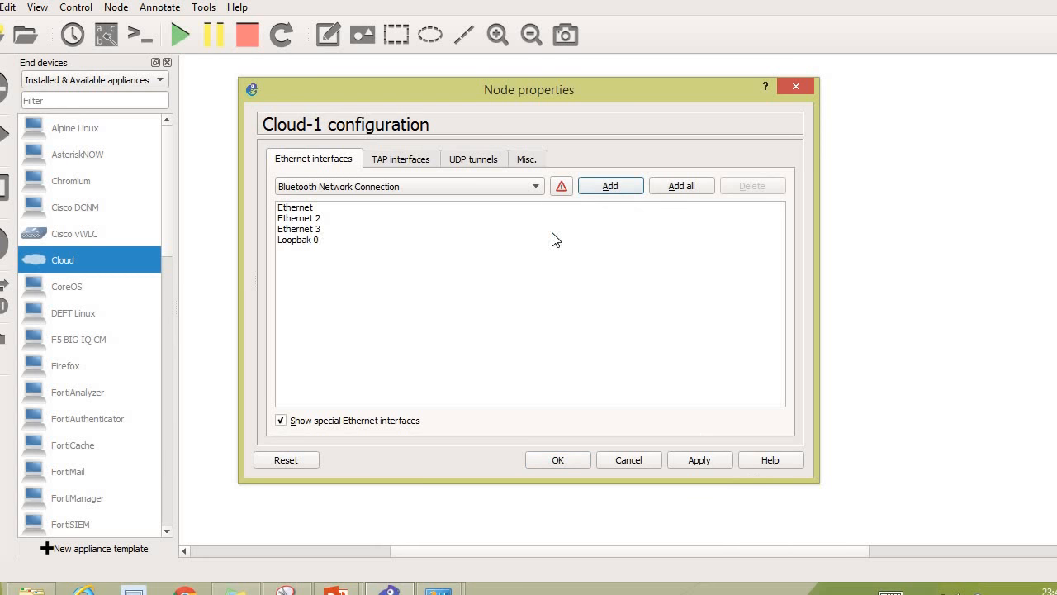
- Delete the Ethernet, Ethernet 2 and Ethernet 3 interfaces from Cloud-1 and apply the configuration
click(304, 207)
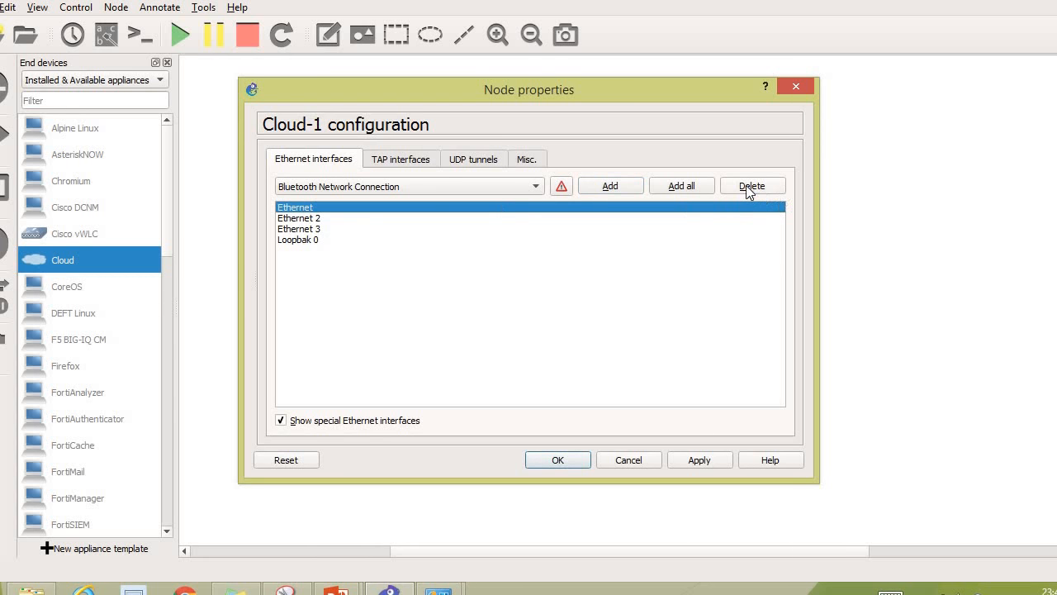
click(746, 185)
click(364, 208)
click(775, 186)
click(394, 218)
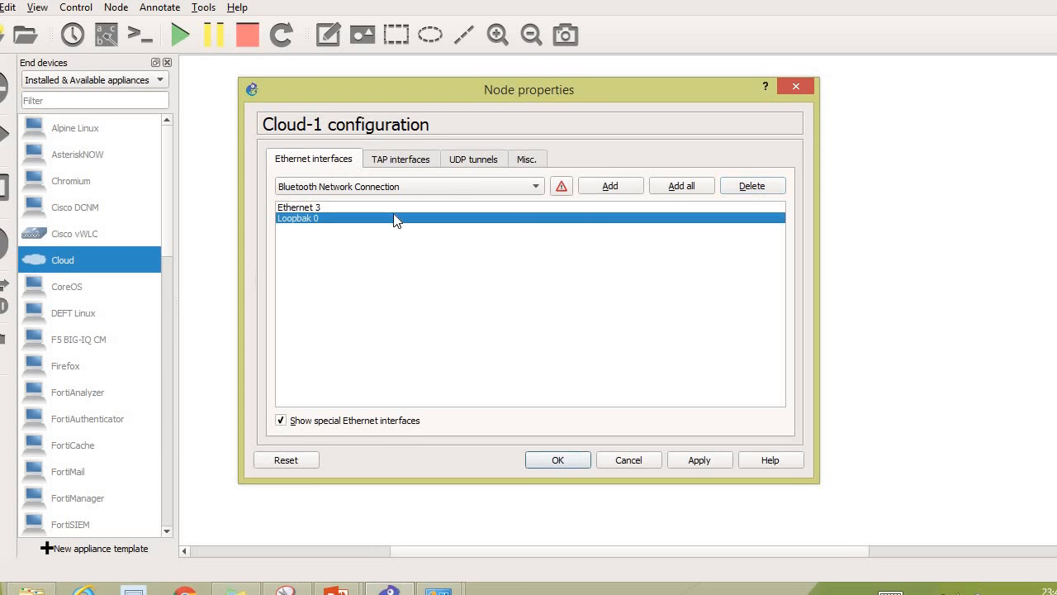
click(394, 207)
click(745, 186)
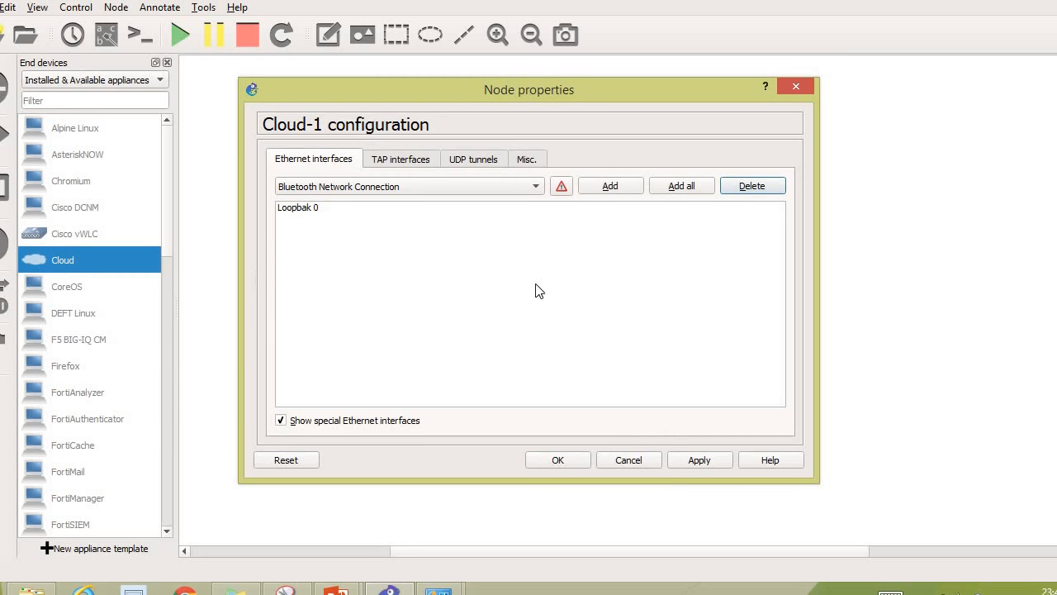
click(696, 460)
click(561, 456)
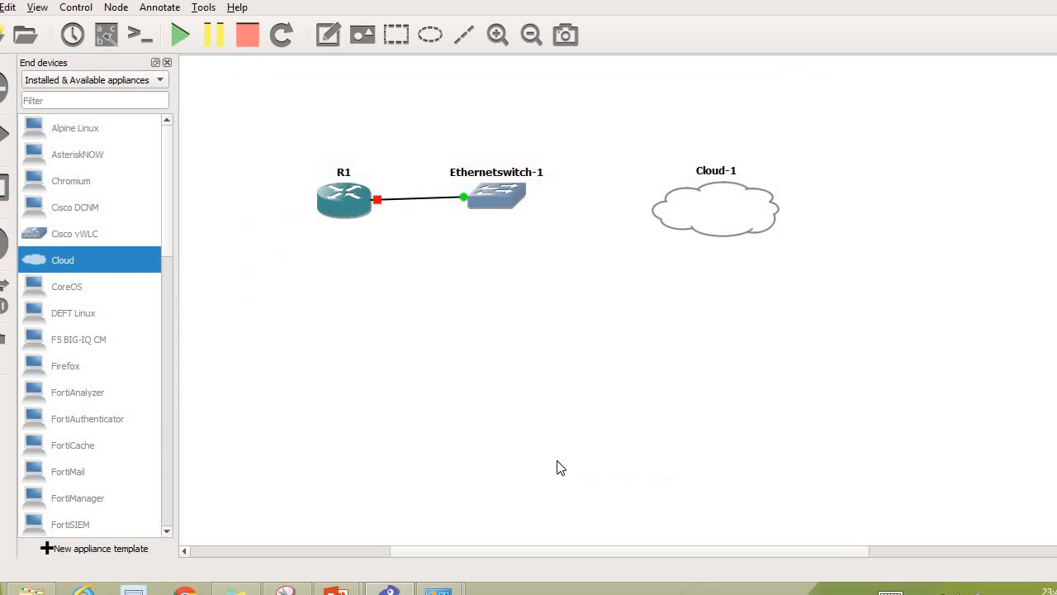
- Link port Ethernet1 of Ethernetswitch-1 to Cloud-1's Loopbak 0 interface and show the interface labels
click(6, 343)
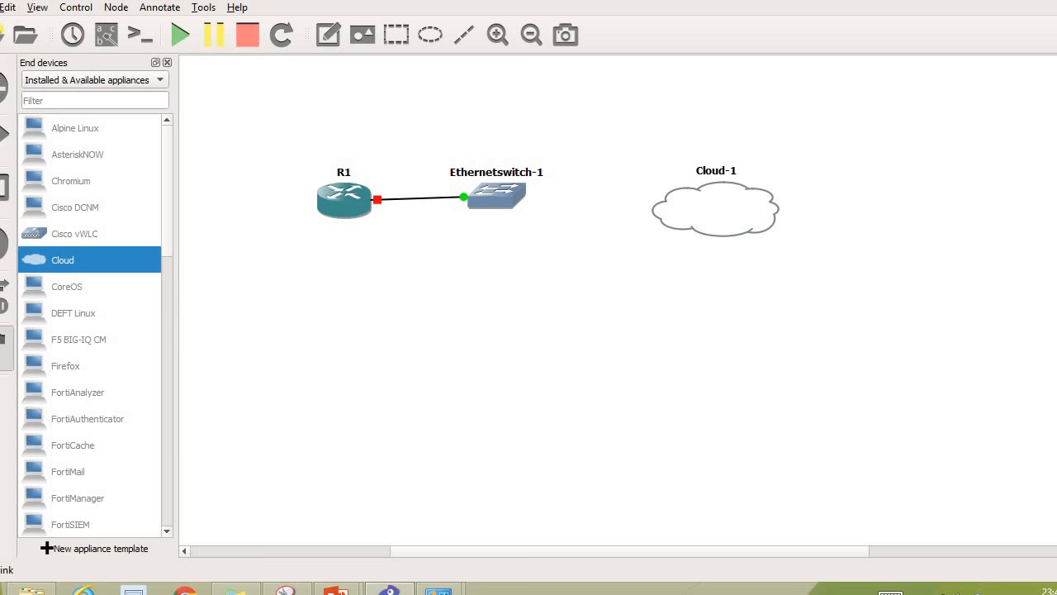
click(512, 200)
click(549, 225)
click(733, 217)
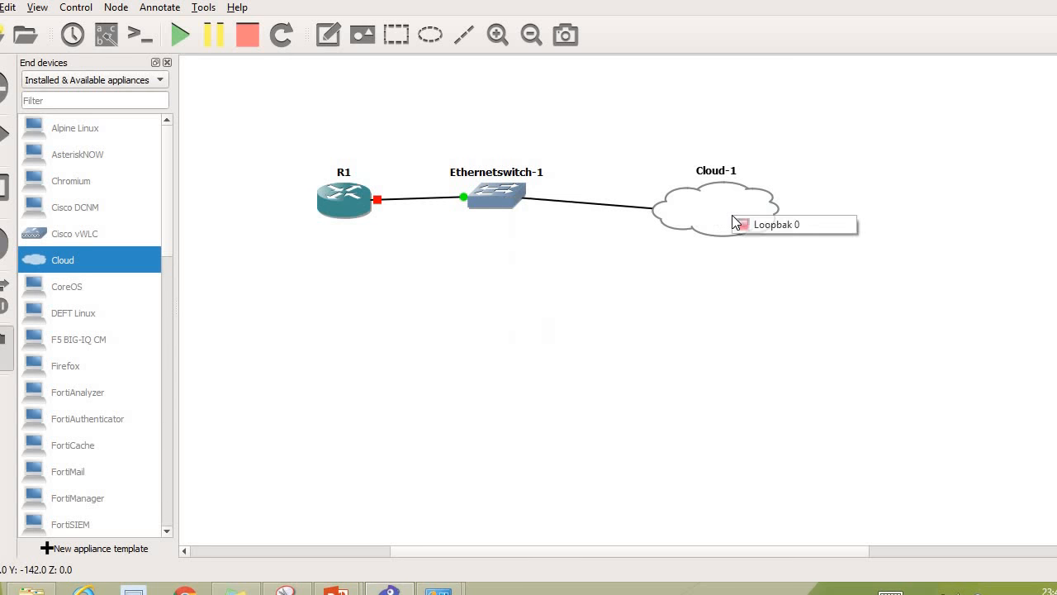
click(775, 231)
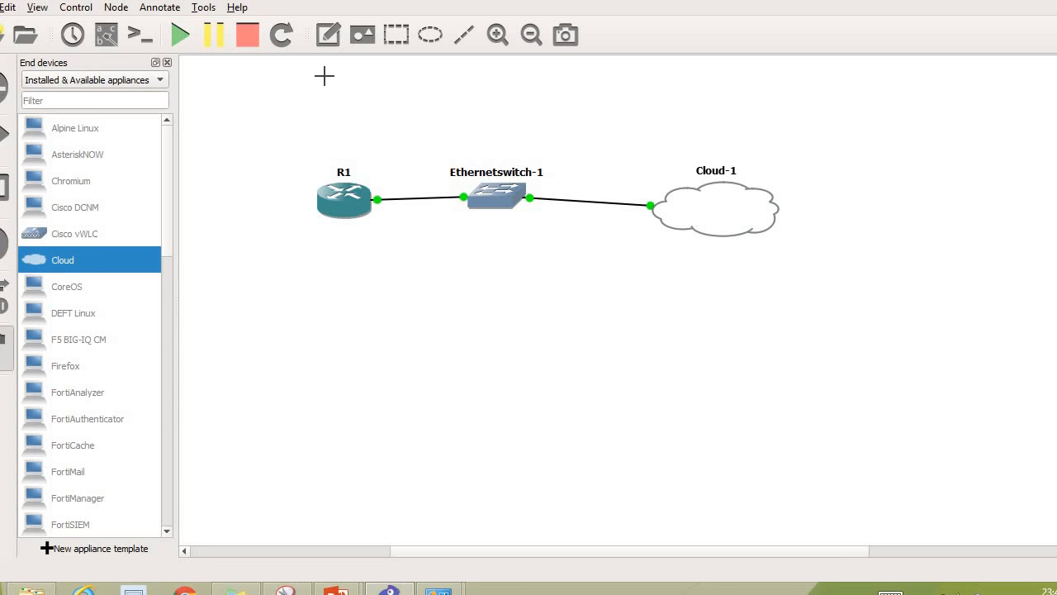
click(107, 35)
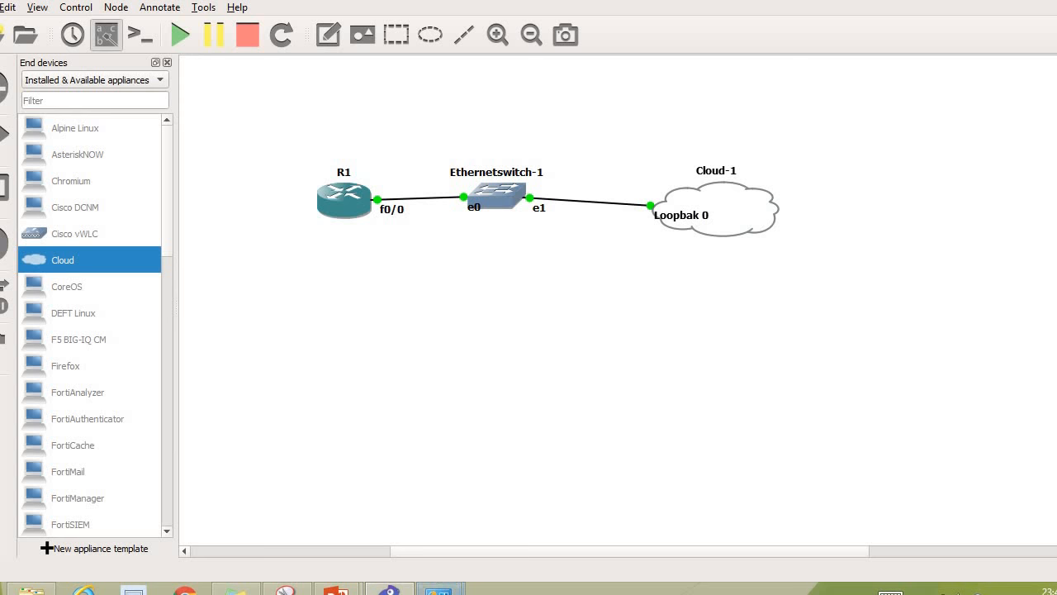
- In Network and Sharing Center, allow other users to connect through the WiFi connection with Loopbak 0 as home networking connection, and close the window
mouse_move(439, 590)
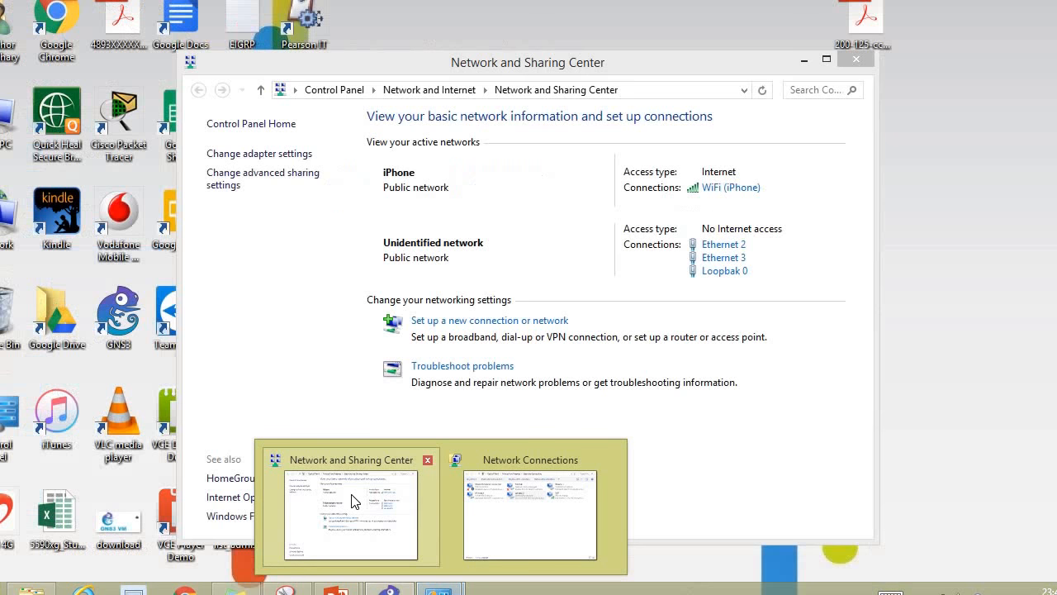
click(322, 473)
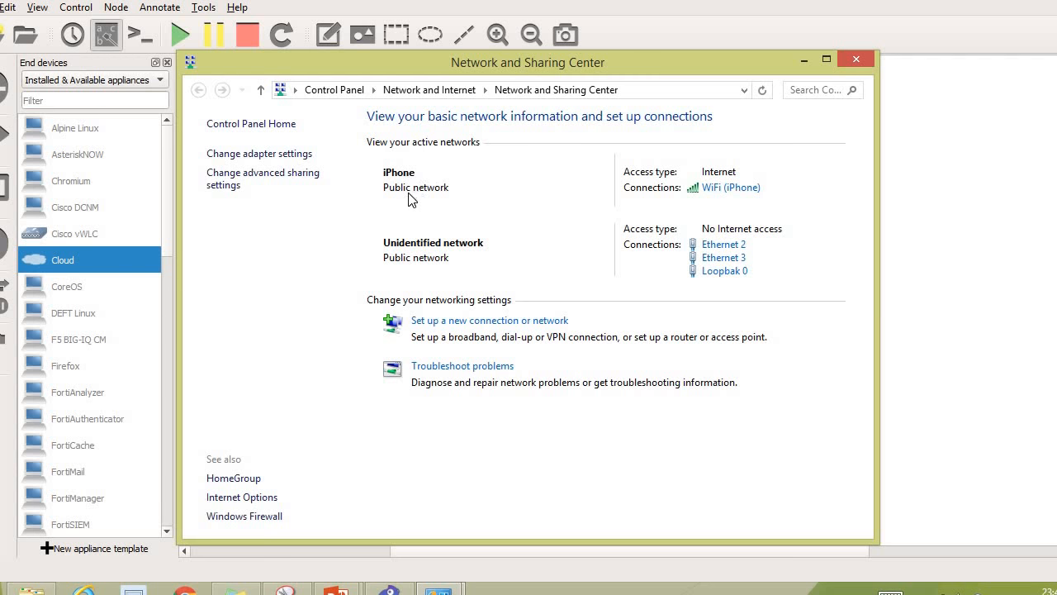
click(730, 190)
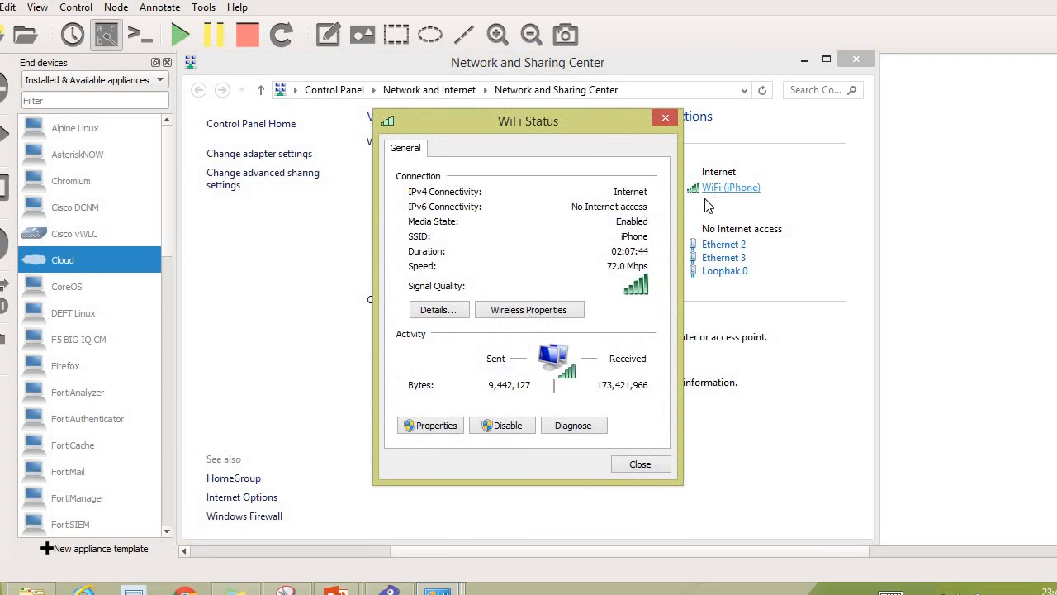
click(428, 431)
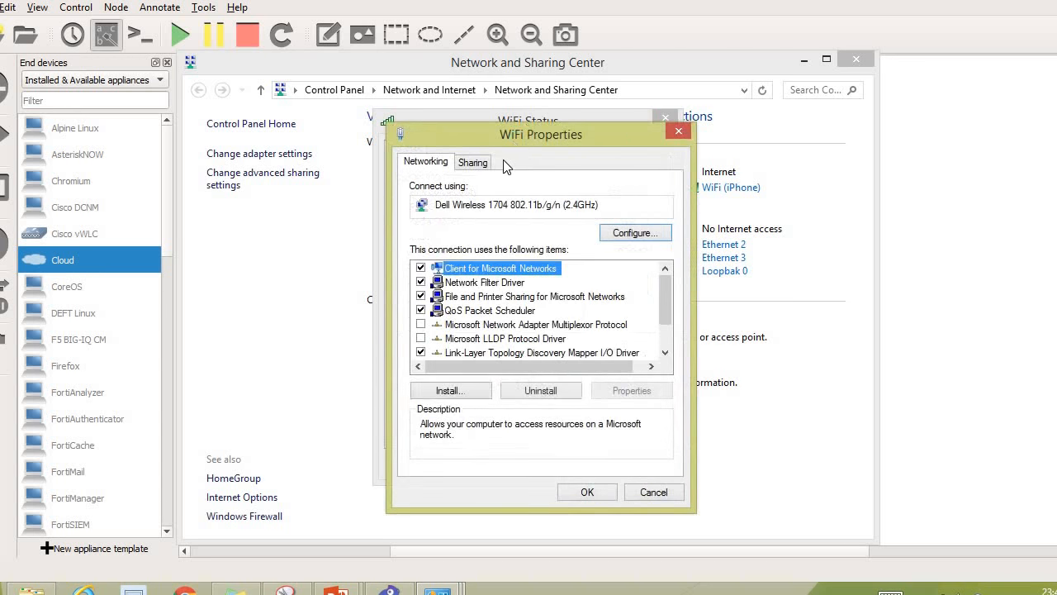
click(486, 165)
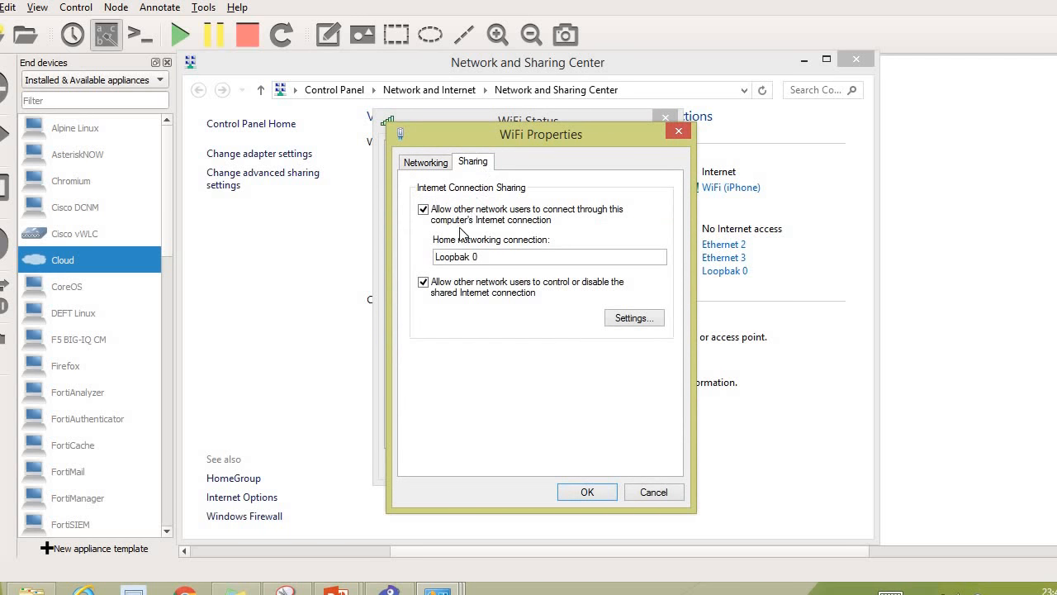
click(423, 210)
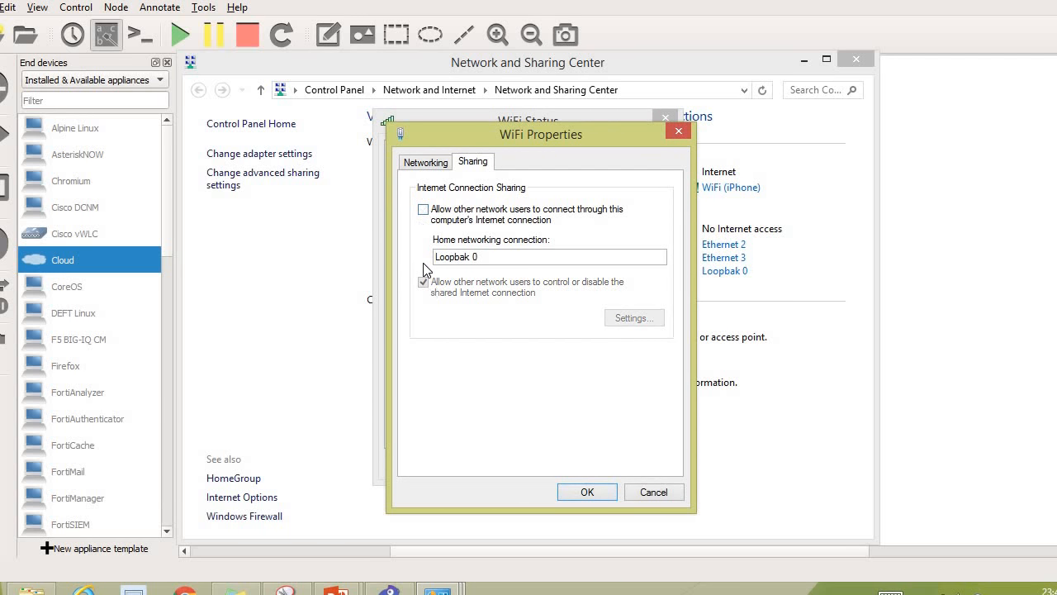
click(423, 211)
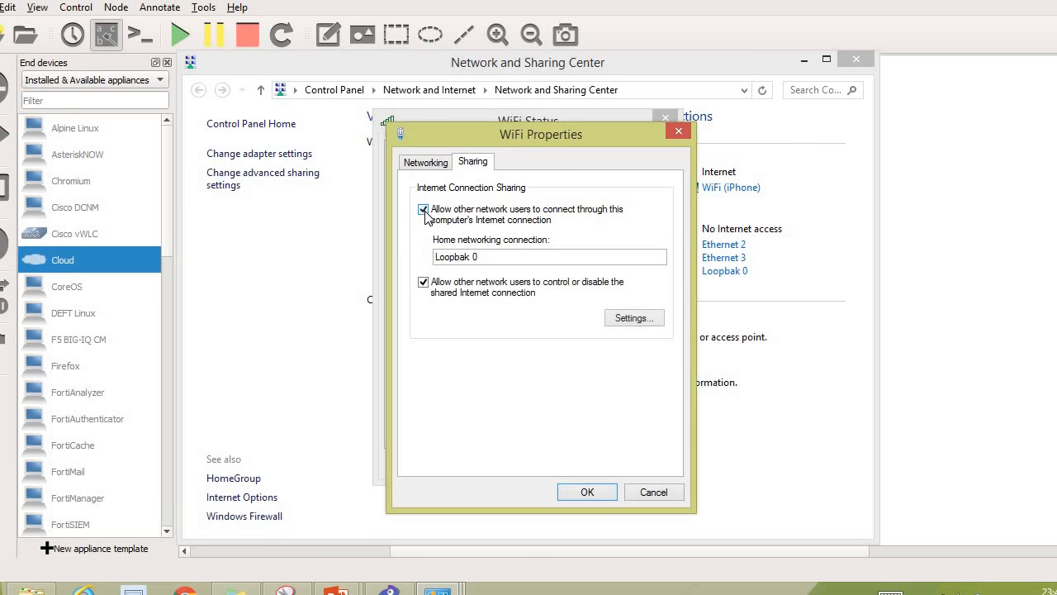
click(584, 491)
click(630, 465)
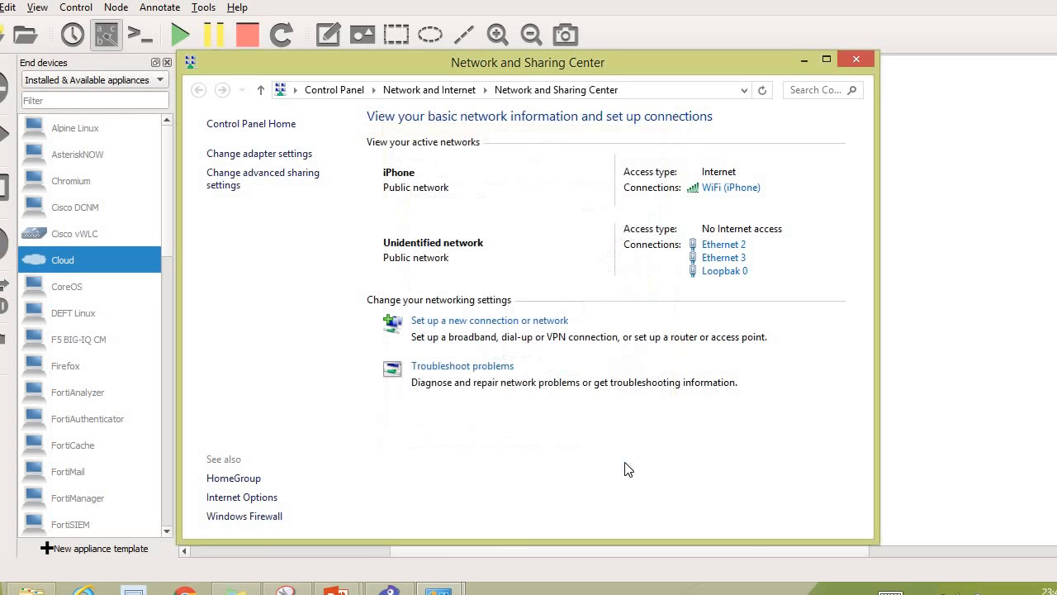
click(855, 63)
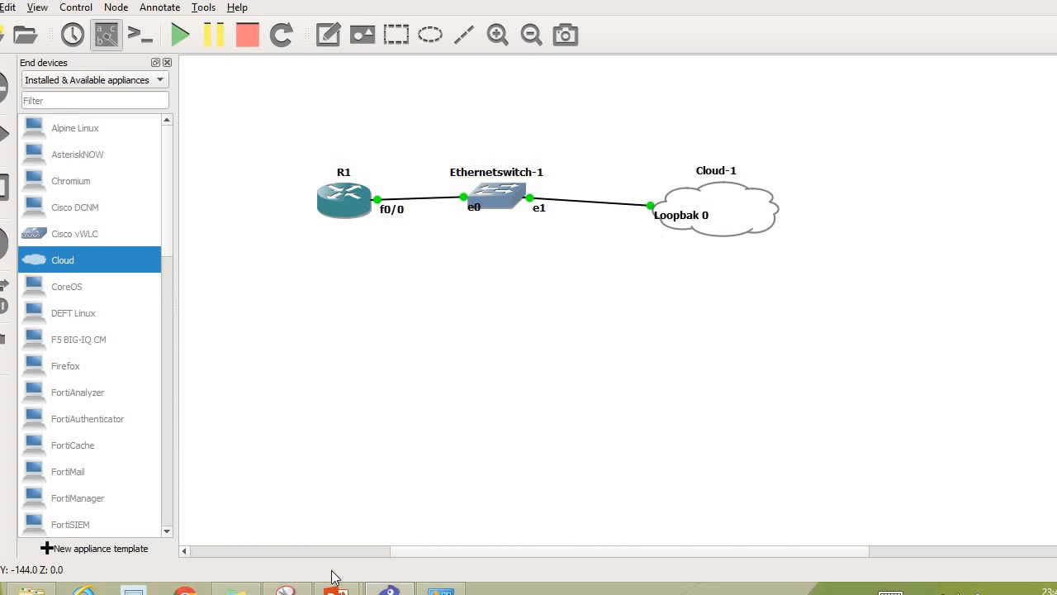
- Open a Windows command prompt, run ipconfig and examine the IP settings of the Loopbak 0 and WiFi adapters
key(super+r)
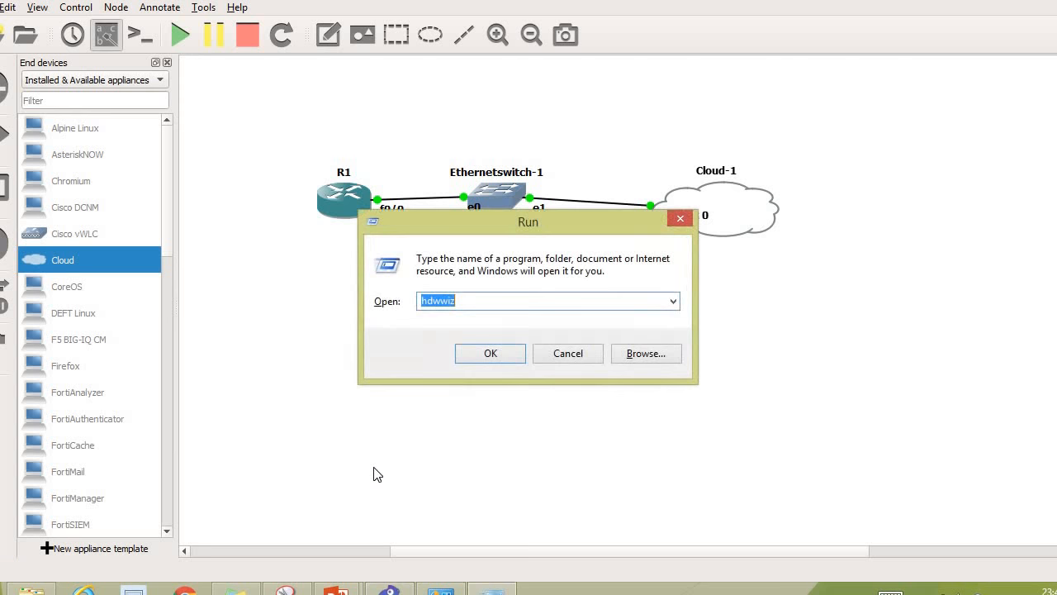
click(498, 360)
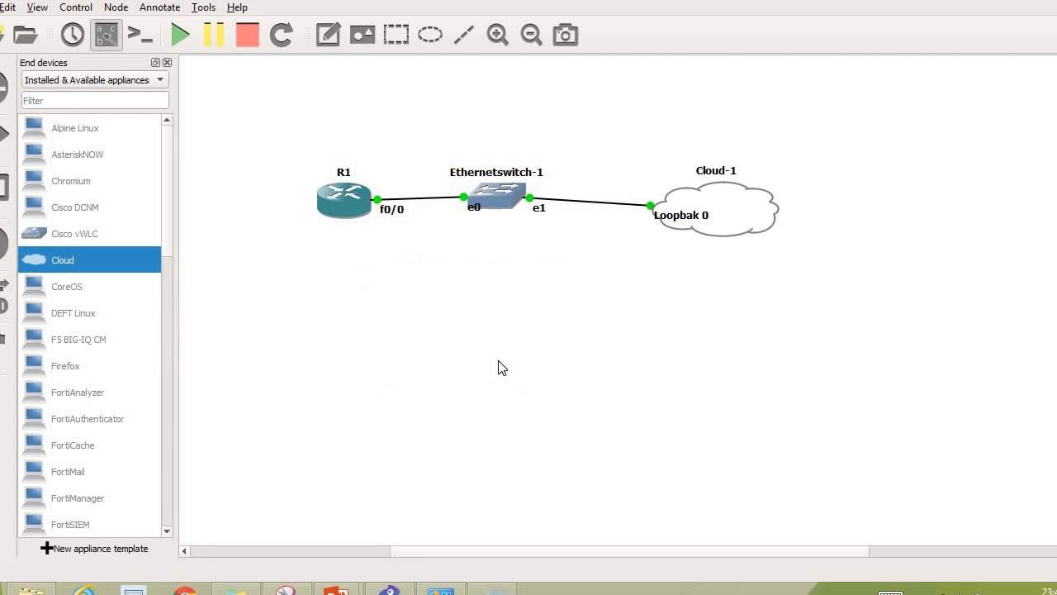
key(super+r)
text(cmd)
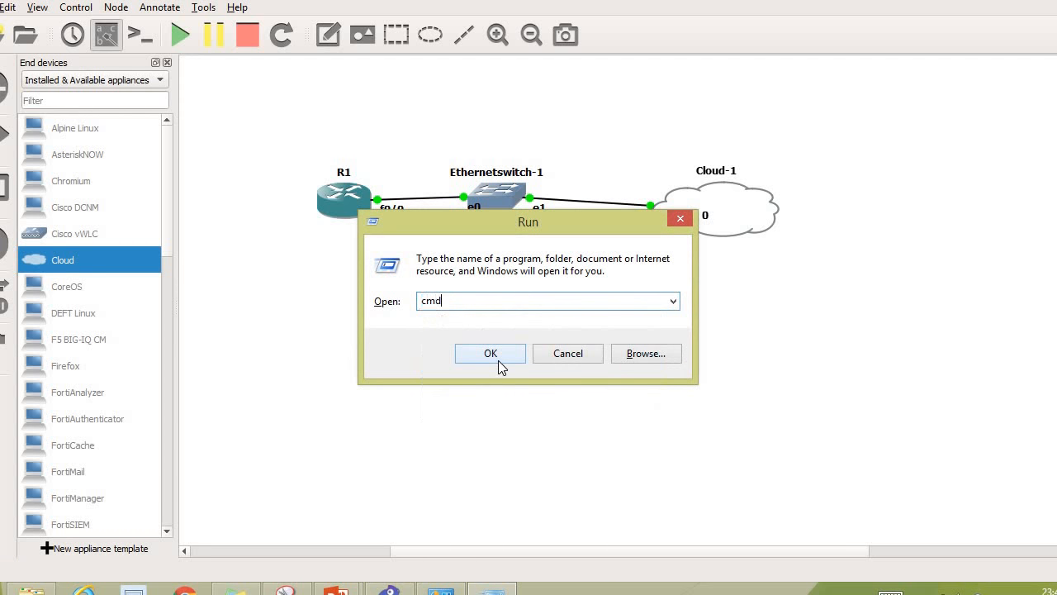
click(498, 360)
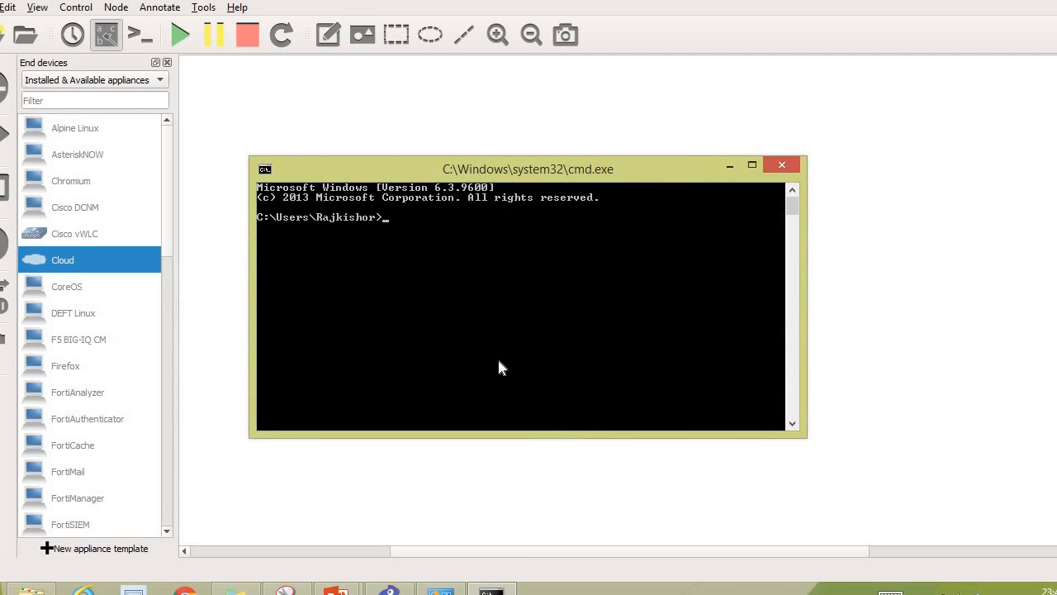
text(ipconfig)
key(Return)
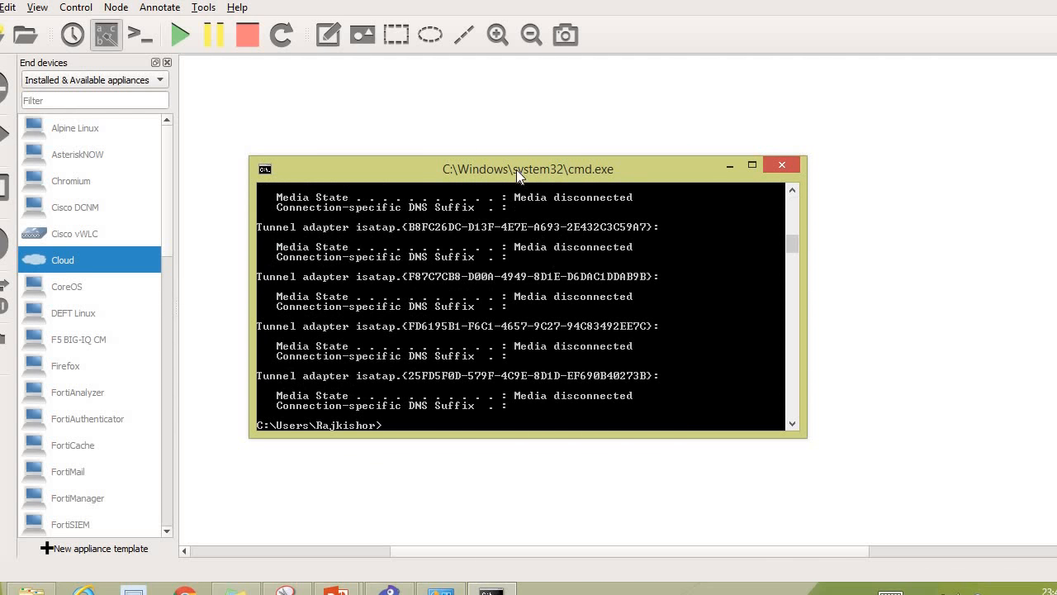
double_click(507, 156)
scroll(505, 244, up, 10)
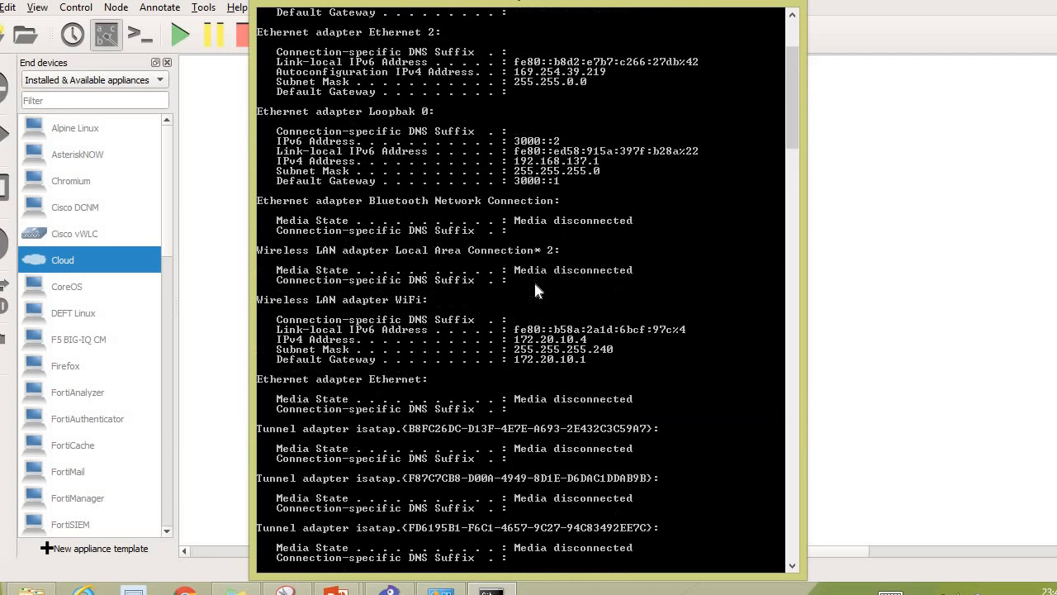
scroll(537, 295, up, 2)
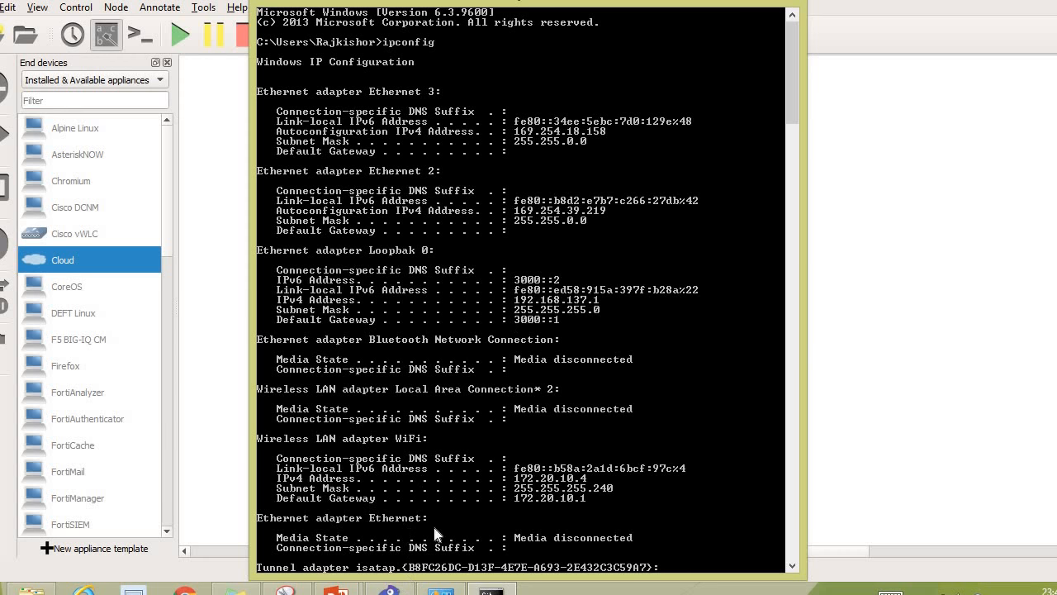
- Open router R1's console, list its interfaces with "sho ip int bri" and move the console below the topology
click(210, 425)
double_click(344, 198)
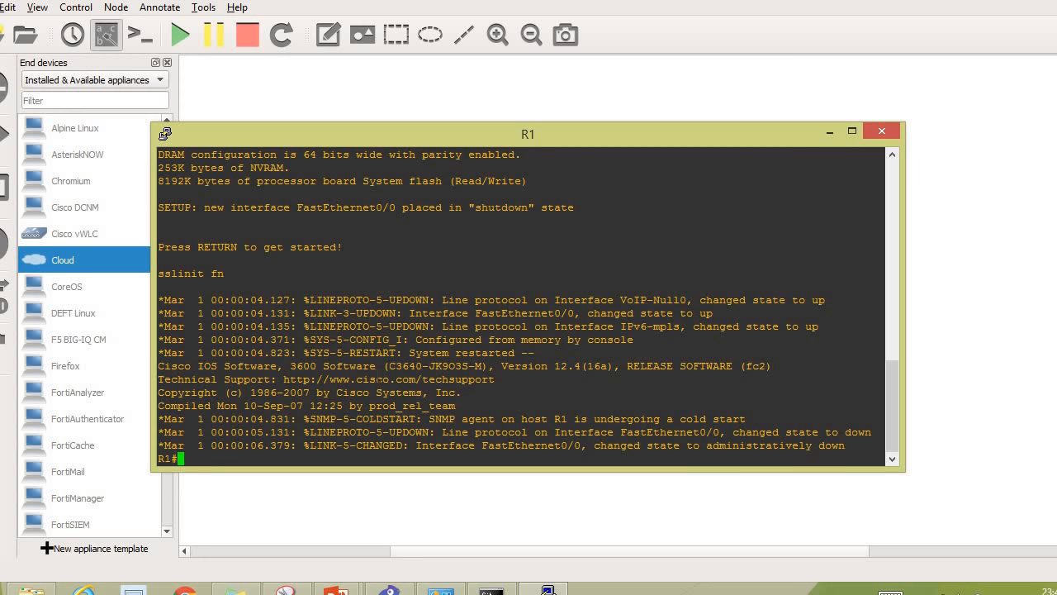
text(sho ip int bri)
key(Return)
drag(442, 134, 517, 236)
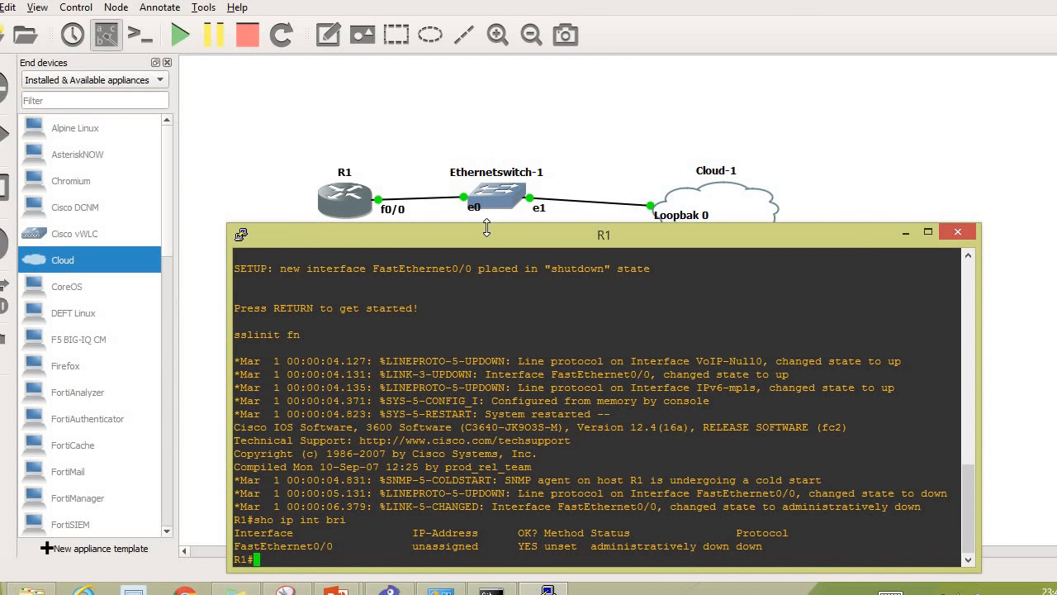
- Enter global configuration mode on R1 with "conf t" and open "interface fastEthernet 0/0" for configuration
text(conf t)
key(Return)
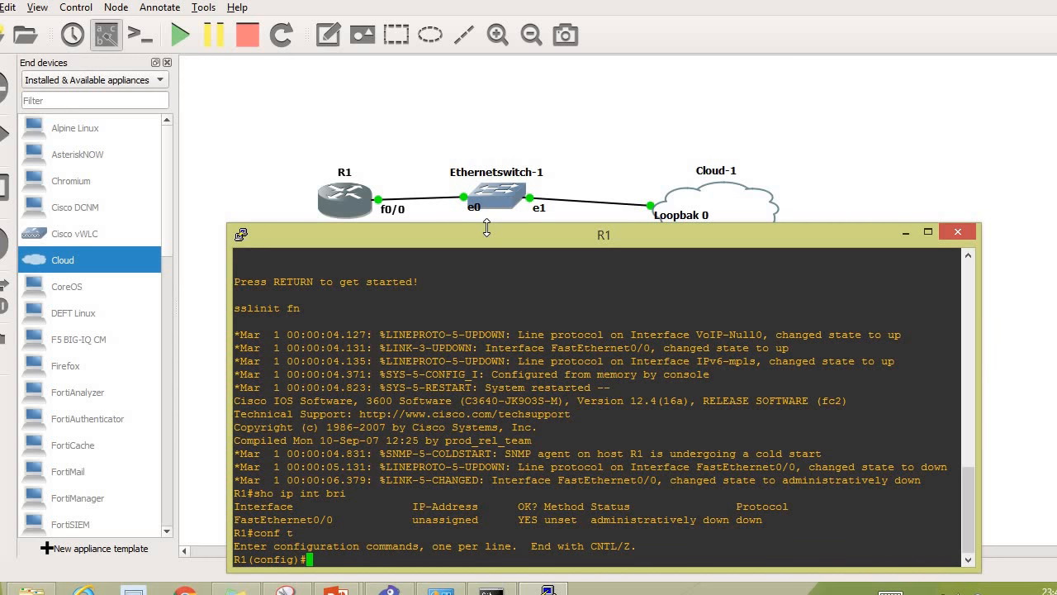
text(i)
text(nterface )
text(f)
key(Tab)
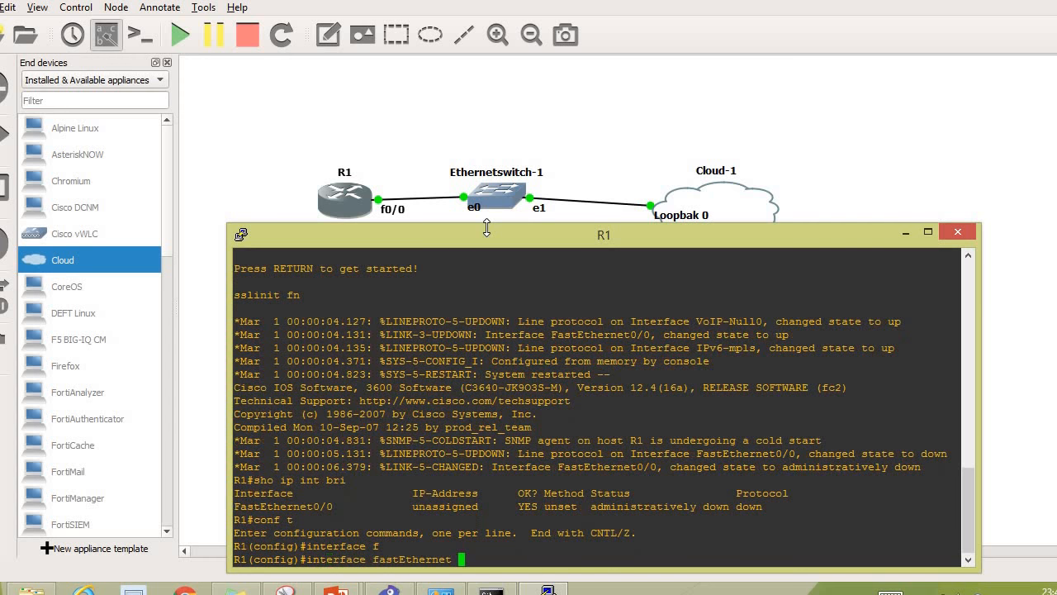
text(0/0)
key(Return)
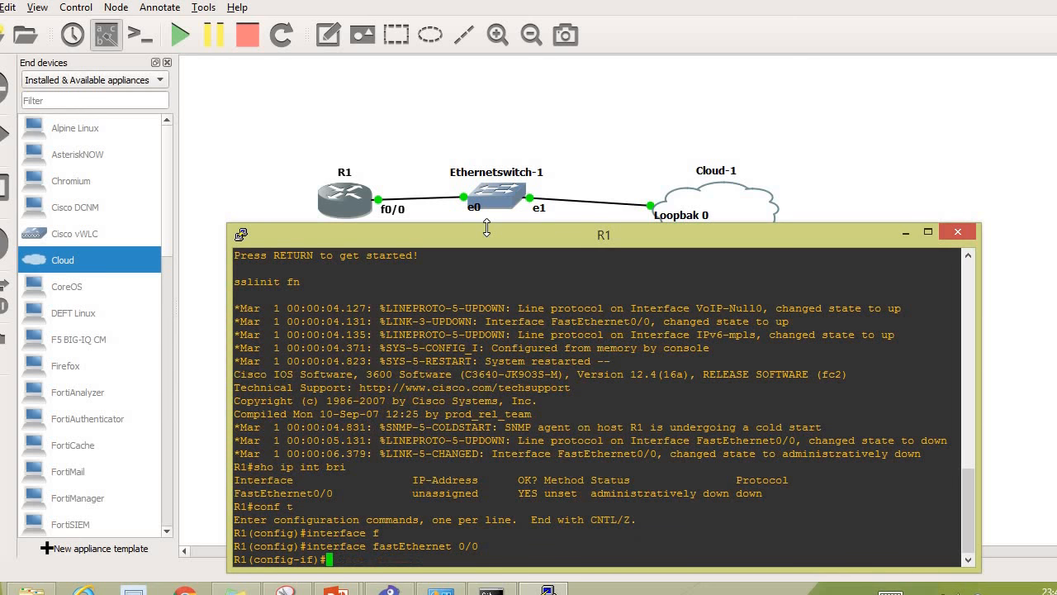
text(no shut)
key(BackSpace)
key(BackSpace)
key(BackSpace)
key(BackSpace)
key(BackSpace)
key(BackSpace)
key(BackSpace)
- Set FastEthernet0/0 to obtain its address with "ip address dhcp" and enable the interface with "no shut"
text(ip add)
key(Tab)
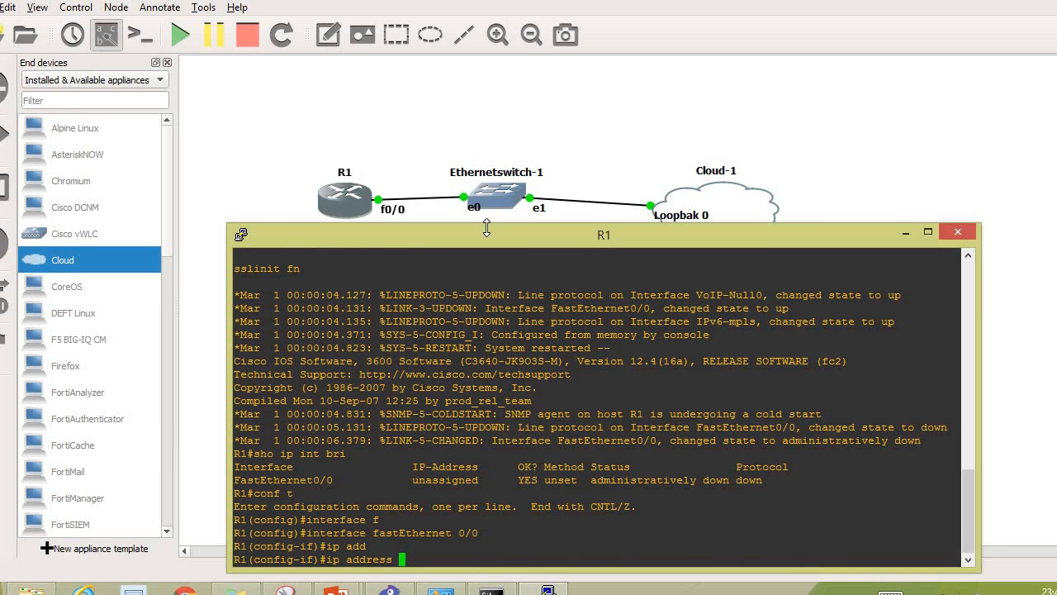
text(dhc)
key(Tab)
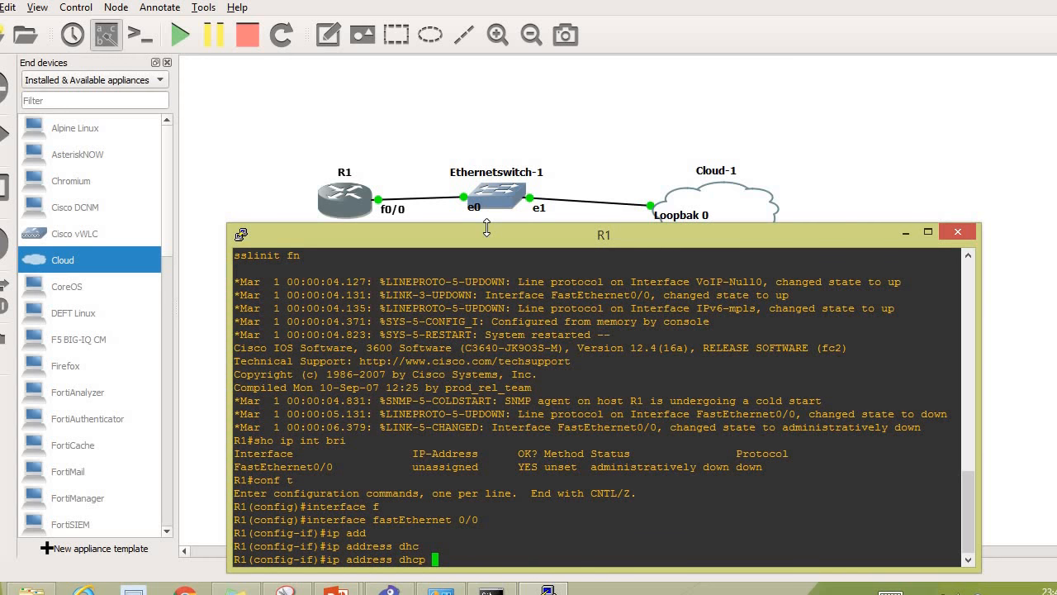
key(Return)
text(no shut)
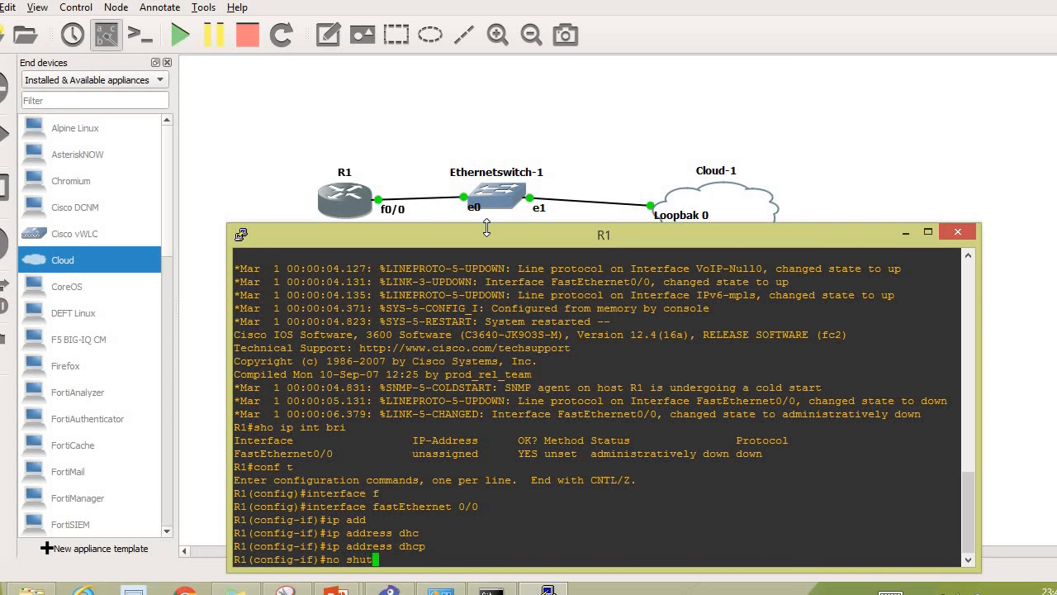
key(Return)
- Compare the DHCP address assigned to R1's FastEthernet0/0 with the Loopbak 0 IPv4 address in the command prompt's ipconfig output, marking both
drag(482, 237, 479, 212)
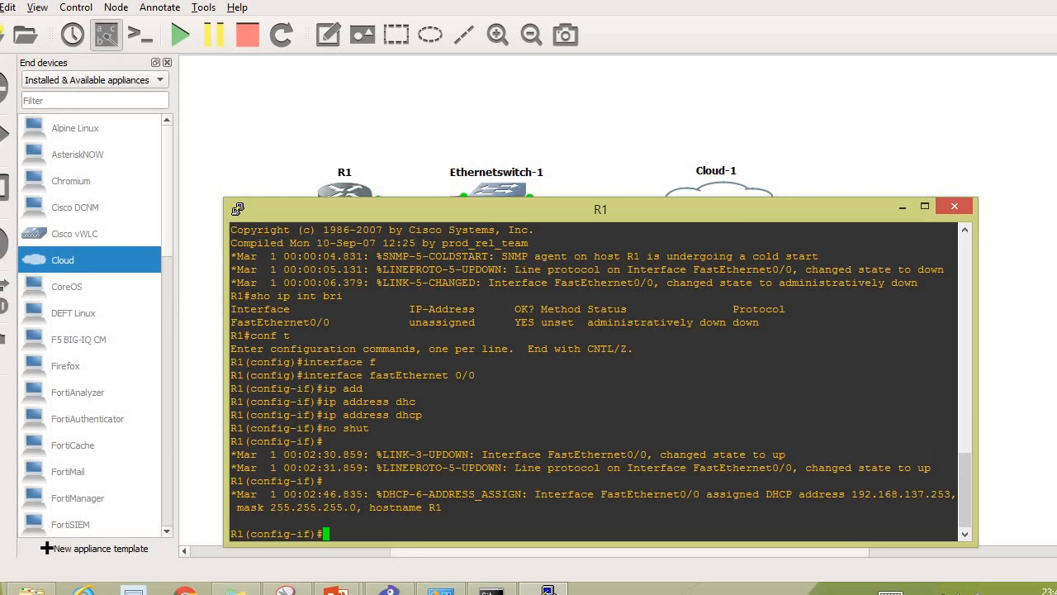
drag(852, 494, 951, 494)
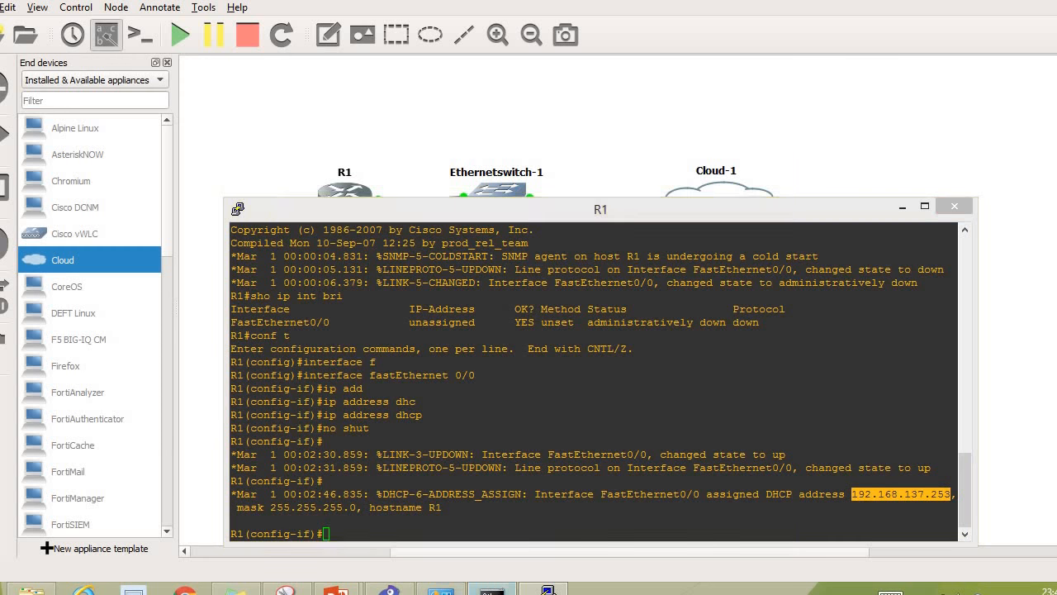
click(491, 589)
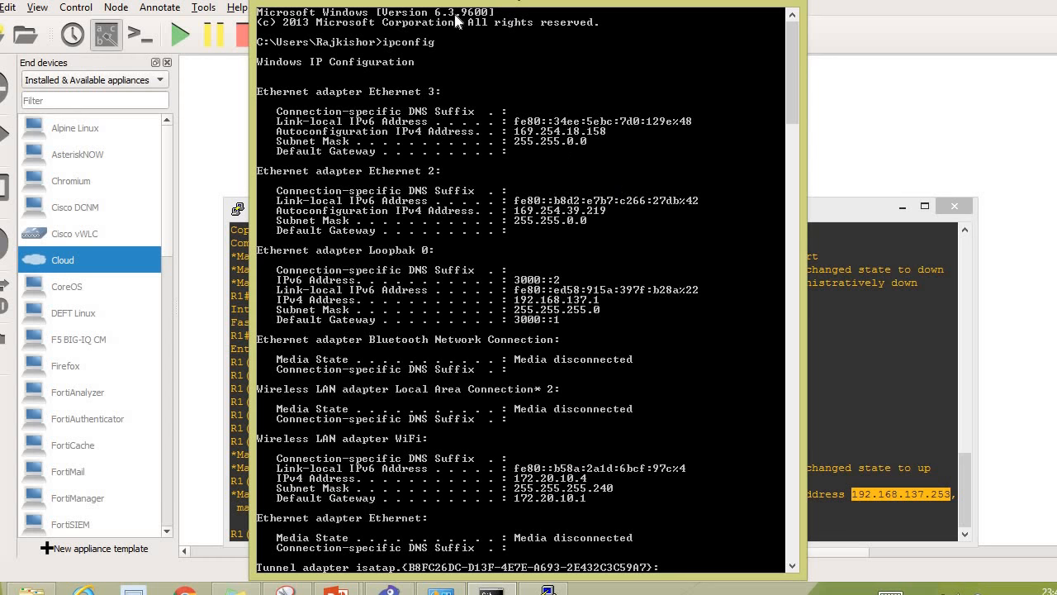
right_click(534, 296)
click(570, 308)
drag(515, 299, 601, 305)
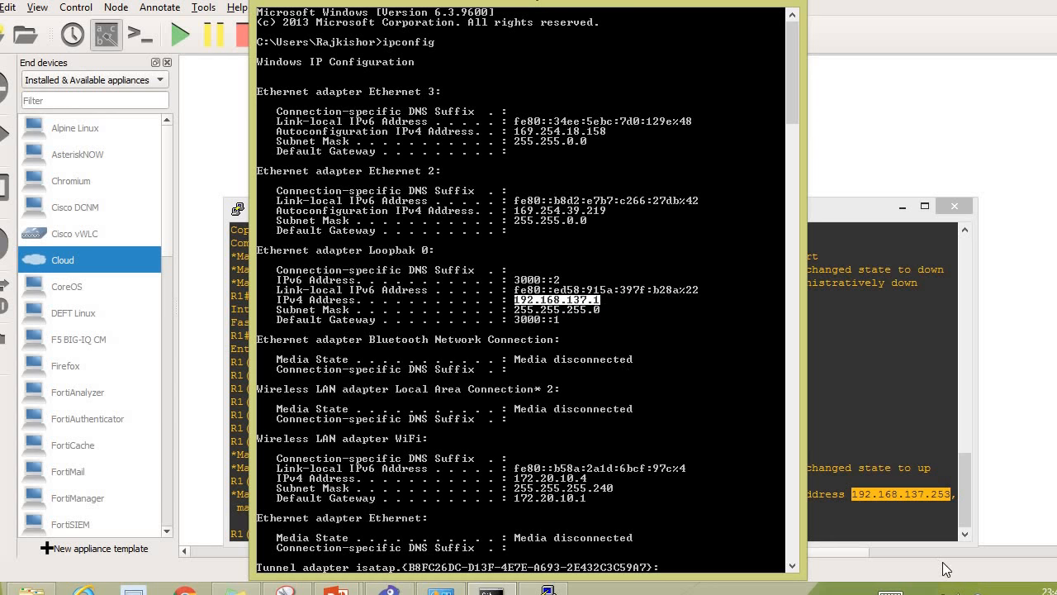